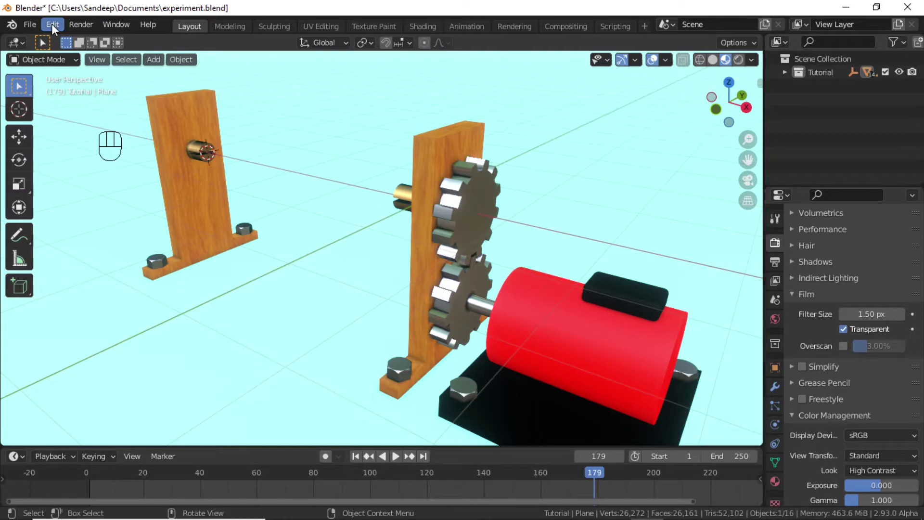
- Search the add-on preferences for "ext" to check the Extra Objects add-ons, and close the preferences
{"action": "left_click", "coordinate": [52, 26]}
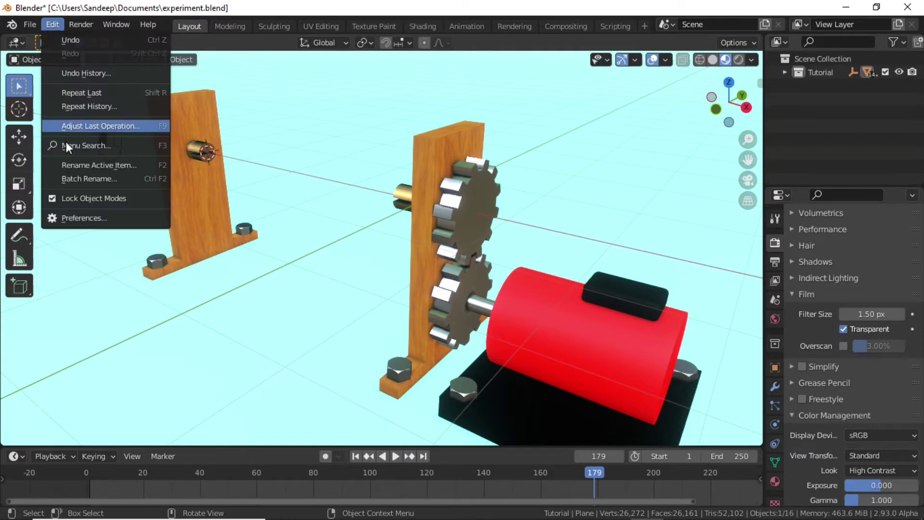
{"action": "left_click", "coordinate": [81, 218]}
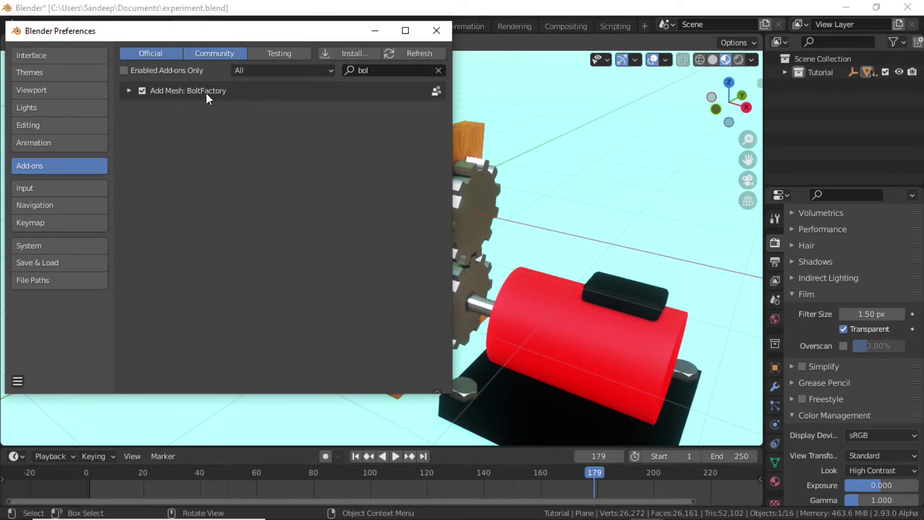
{"action": "left_click", "coordinate": [434, 70]}
{"action": "left_click", "coordinate": [405, 71]}
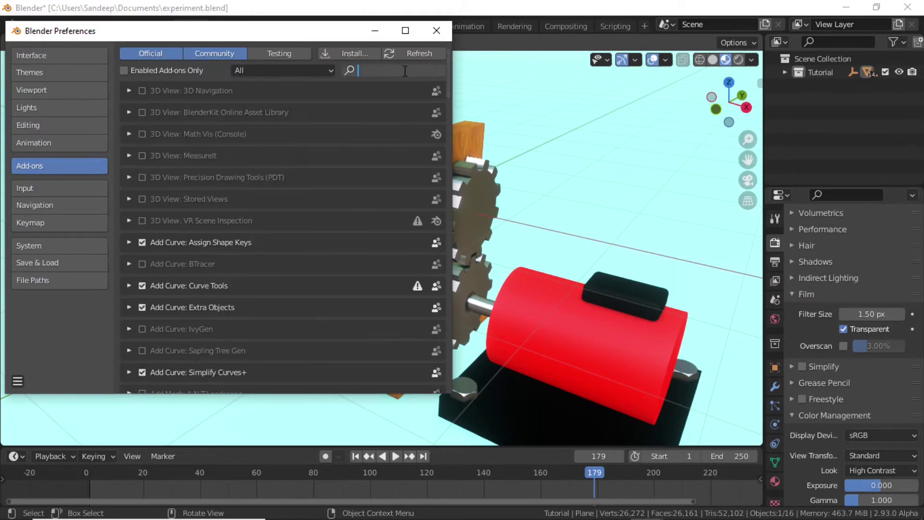
{"action": "type", "text": "ext"}
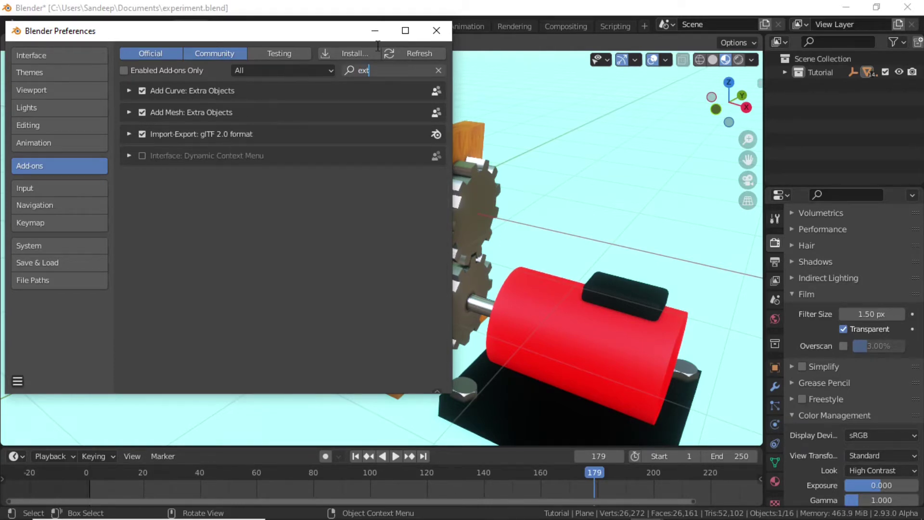
{"action": "left_click", "coordinate": [434, 32]}
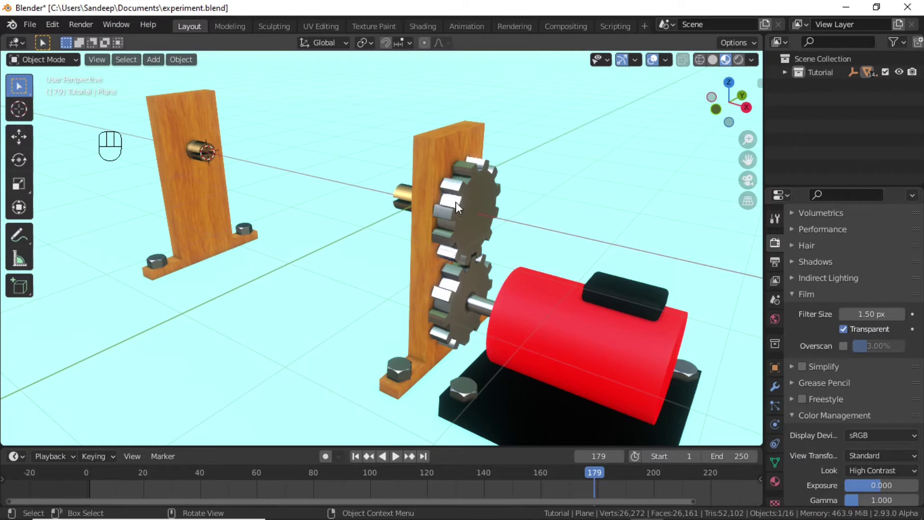
- Add a gear mesh with the default settings and view its shape from above
{"action": "left_click", "coordinate": [155, 60]}
{"action": "mouse_move", "coordinate": [153, 75]}
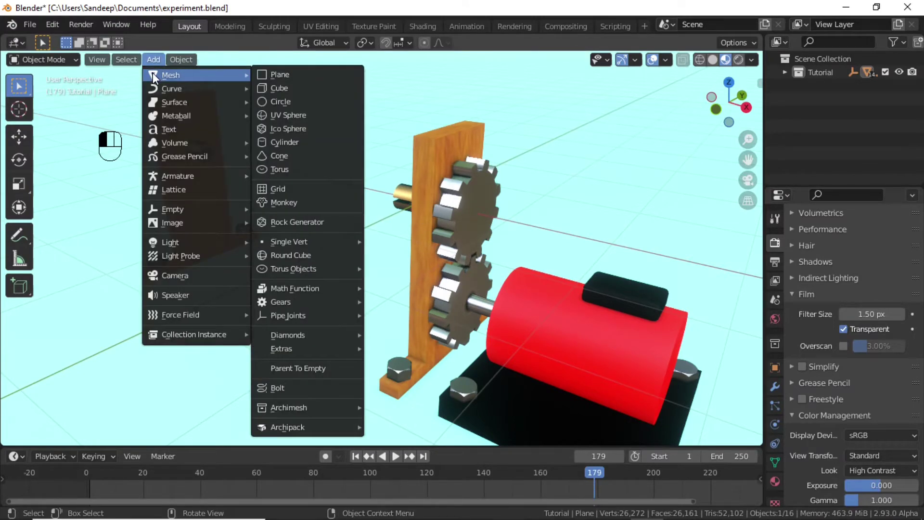
{"action": "mouse_move", "coordinate": [279, 301]}
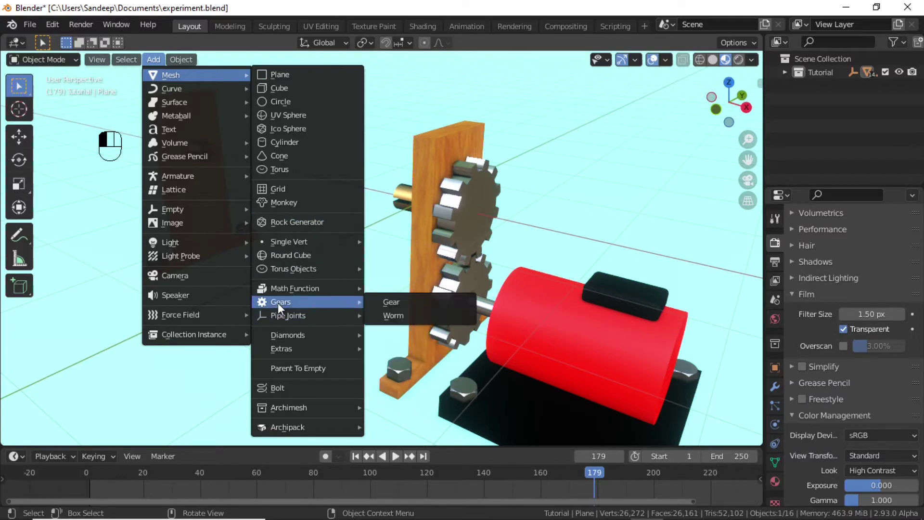
{"action": "left_click", "coordinate": [411, 304]}
{"action": "scroll", "coordinate": [332, 228], "scroll_direction": "down", "scroll_amount": 3}
{"action": "scroll", "coordinate": [302, 212], "scroll_direction": "up", "scroll_amount": 2}
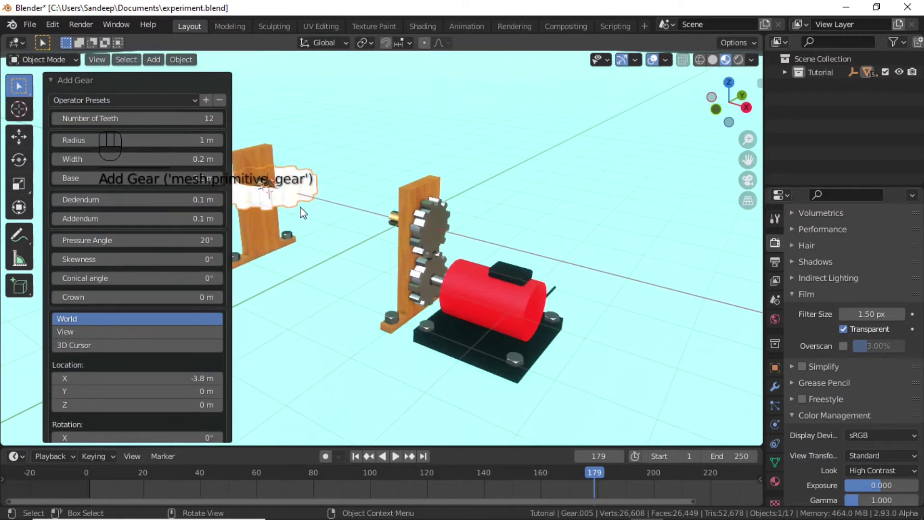
{"action": "middle_click_drag", "start_coordinate": [302, 212], "coordinate": [298, 233]}
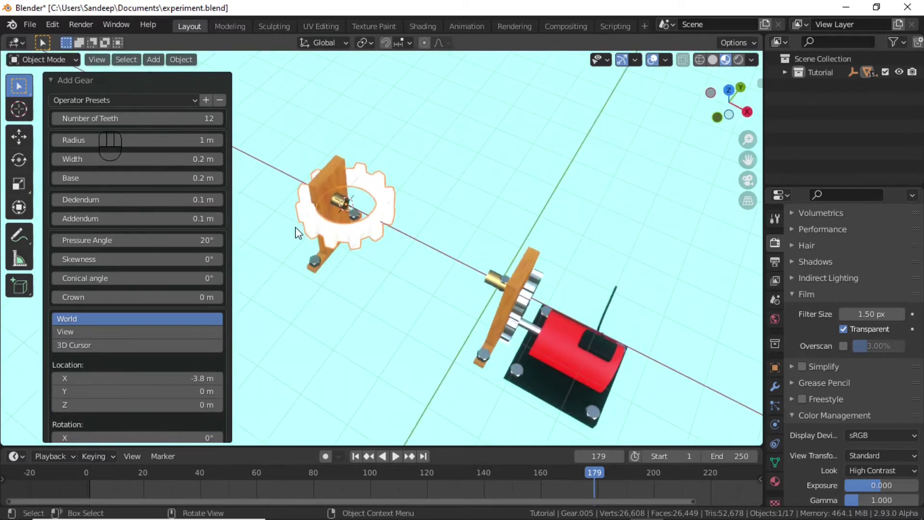
- Add a bolt mesh with the default hex head and view its thread from the side
{"action": "left_click", "coordinate": [304, 156]}
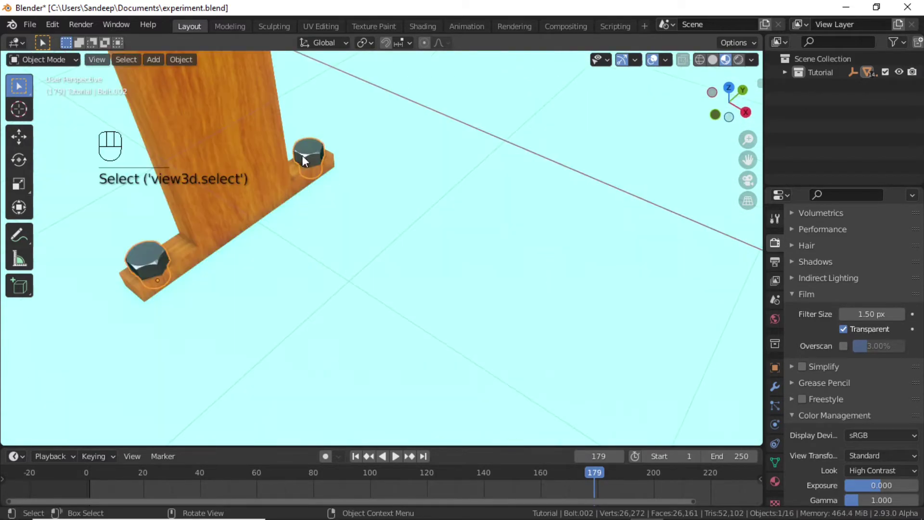
{"action": "left_click", "coordinate": [154, 59]}
{"action": "mouse_move", "coordinate": [151, 74]}
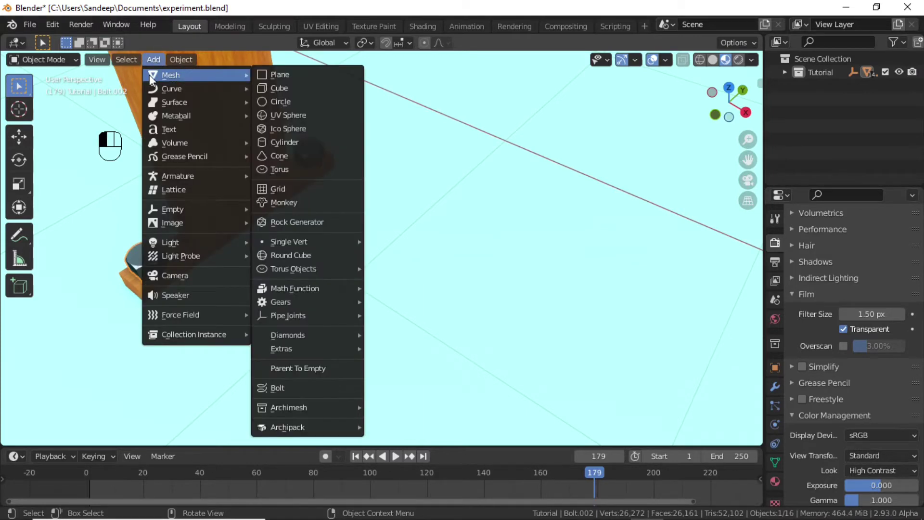
{"action": "left_click", "coordinate": [275, 388]}
{"action": "scroll", "coordinate": [427, 258], "scroll_direction": "down", "scroll_amount": 6}
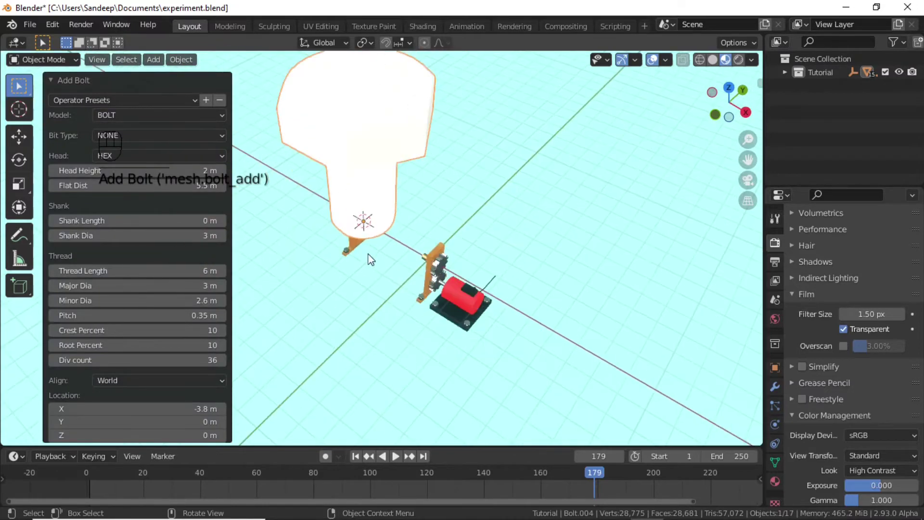
{"action": "middle_click_drag", "start_coordinate": [368, 260], "coordinate": [374, 125]}
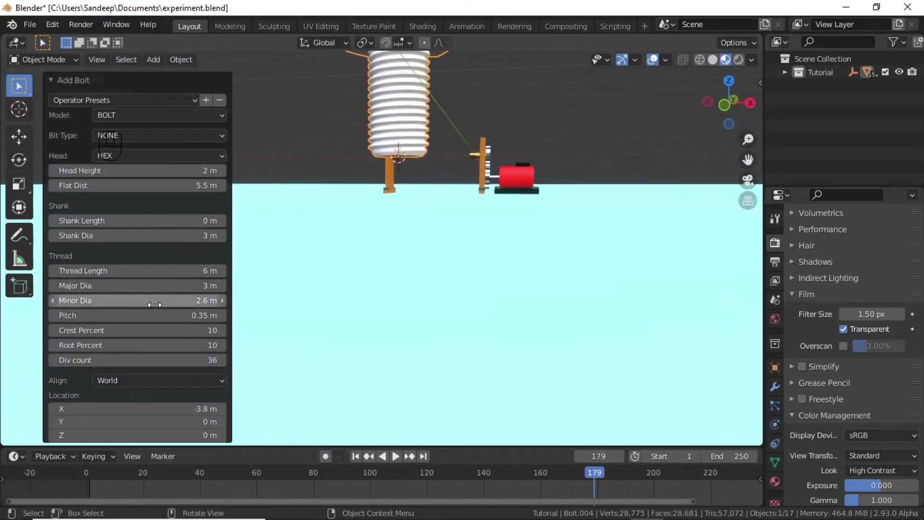
- Try moving the bolt that runs through the brass shaft beside the gears
{"action": "key", "text": "g"}
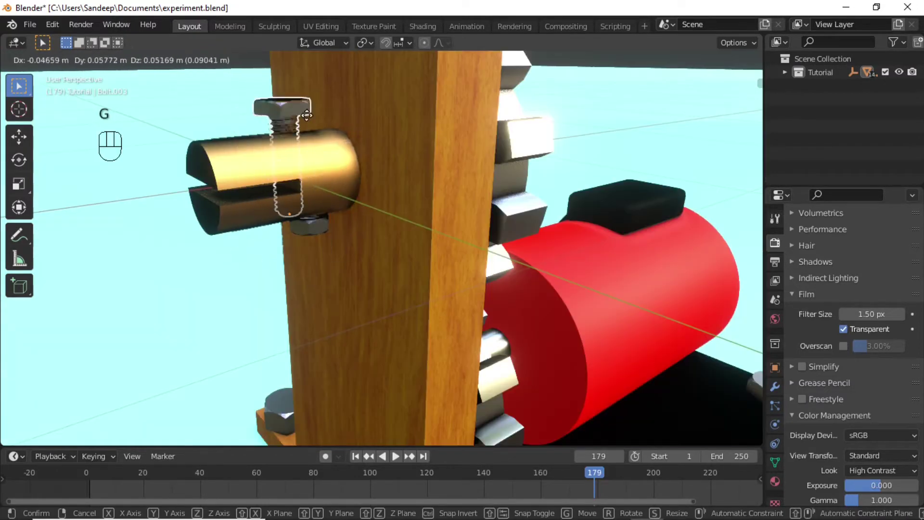
{"action": "left_click", "coordinate": [322, 226]}
{"action": "scroll", "coordinate": [326, 236], "scroll_direction": "down", "scroll_amount": 5}
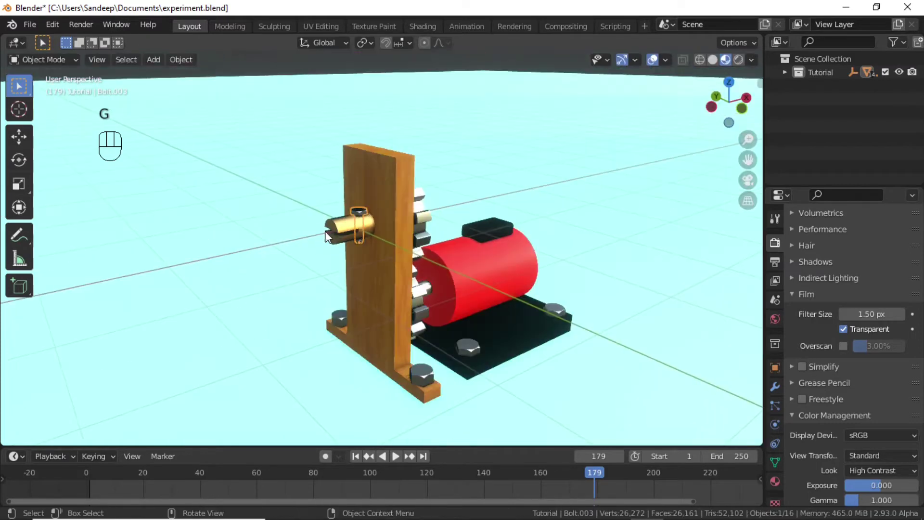
- Parent the slotted brass shaft to the upper gear using Object (Keep Transform)
{"action": "left_click", "coordinate": [359, 242]}
{"action": "key", "text": "g"}
{"action": "left_click", "coordinate": [347, 260]}
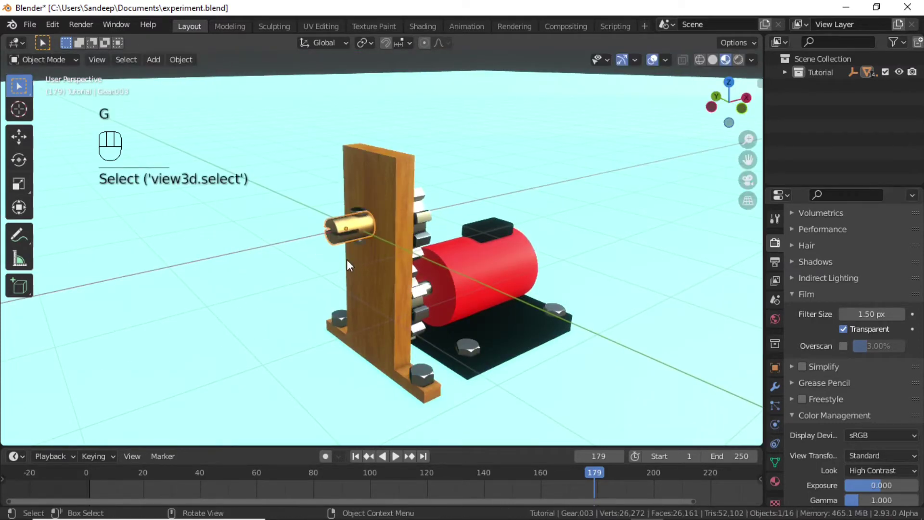
{"action": "scroll", "coordinate": [327, 236], "scroll_direction": "up", "scroll_amount": 4}
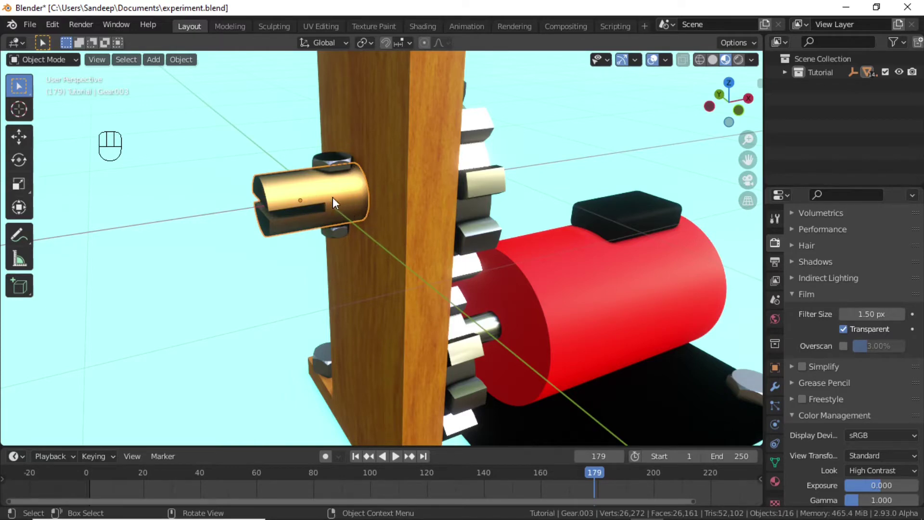
{"action": "key", "text": "shift"}
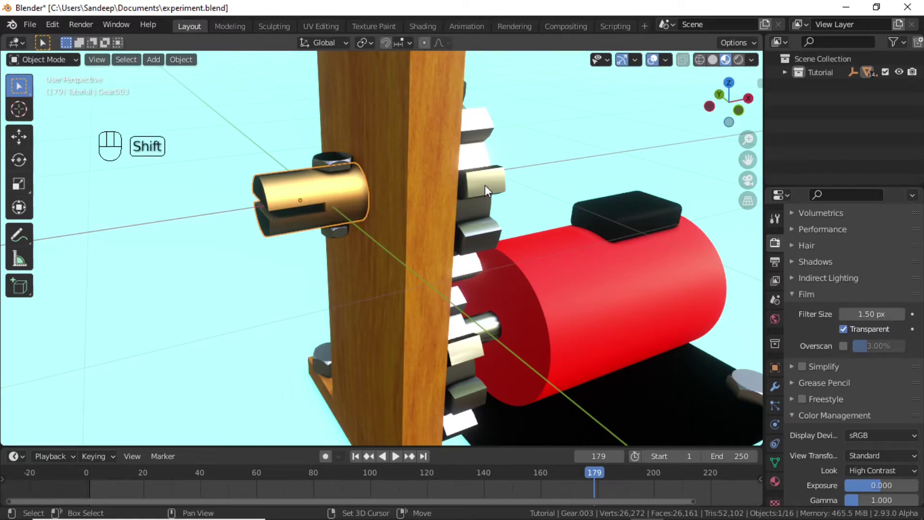
{"action": "left_click", "coordinate": [485, 186], "text": "shift"}
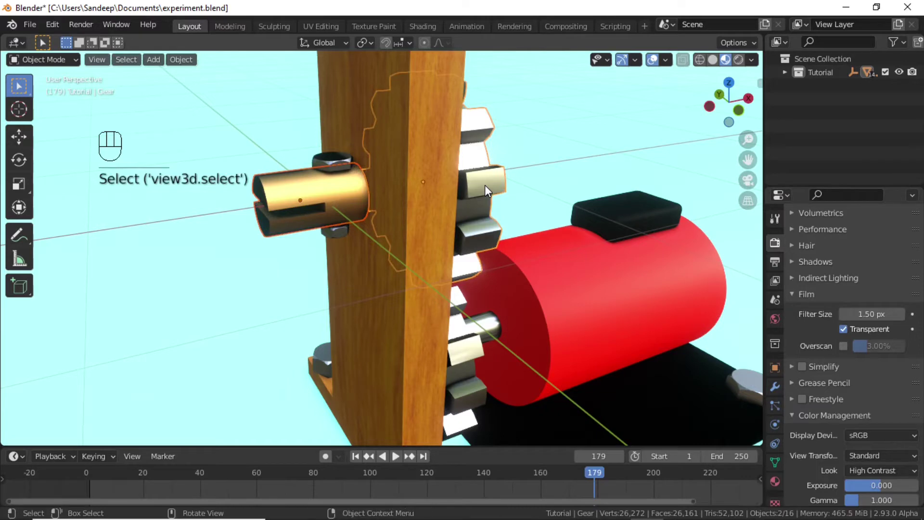
{"action": "key", "text": "ctrl+p"}
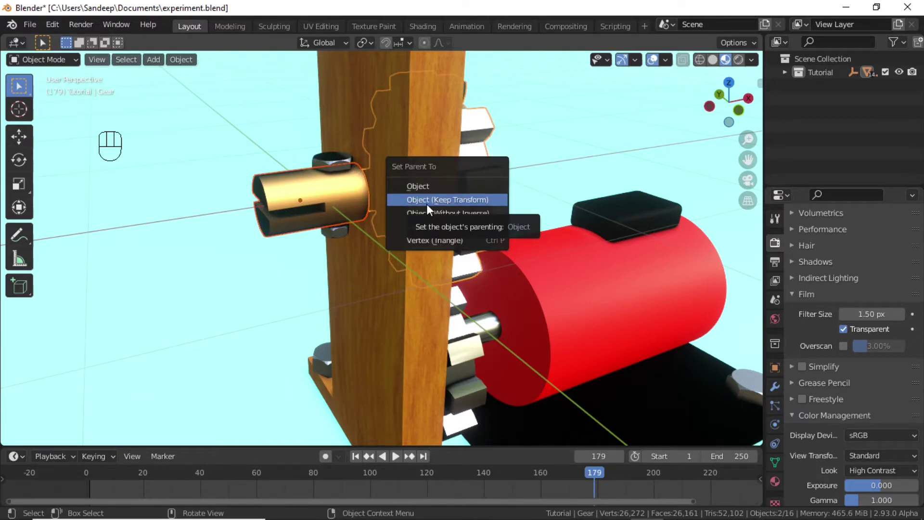
{"action": "left_click", "coordinate": [475, 201]}
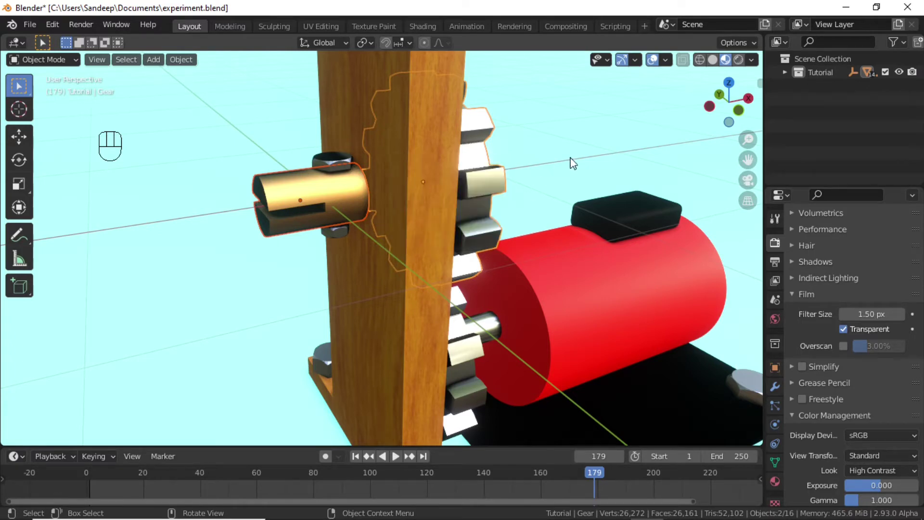
- Select the bolt in the brass shaft and test moving it on its own
{"action": "left_click", "coordinate": [324, 163]}
{"action": "left_click", "coordinate": [329, 164]}
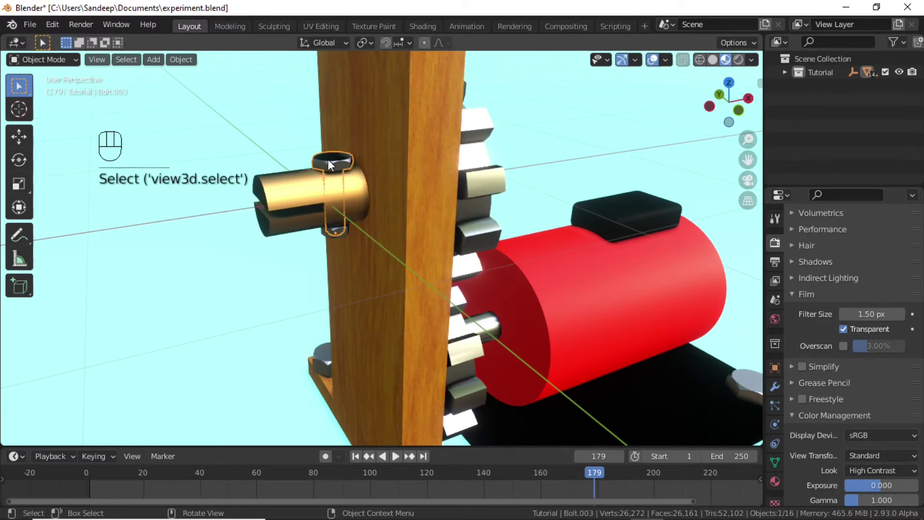
{"action": "key", "text": "g"}
{"action": "key", "text": "Escape"}
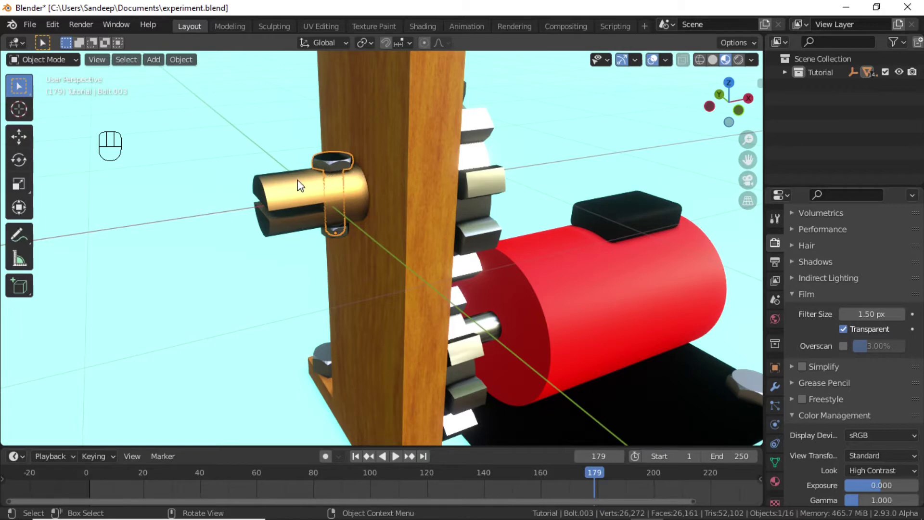
{"action": "left_click", "coordinate": [316, 177], "text": "shift"}
- Try moving the far wooden stand that stands opposite the motor
{"action": "scroll", "coordinate": [462, 186], "scroll_direction": "down", "scroll_amount": 6}
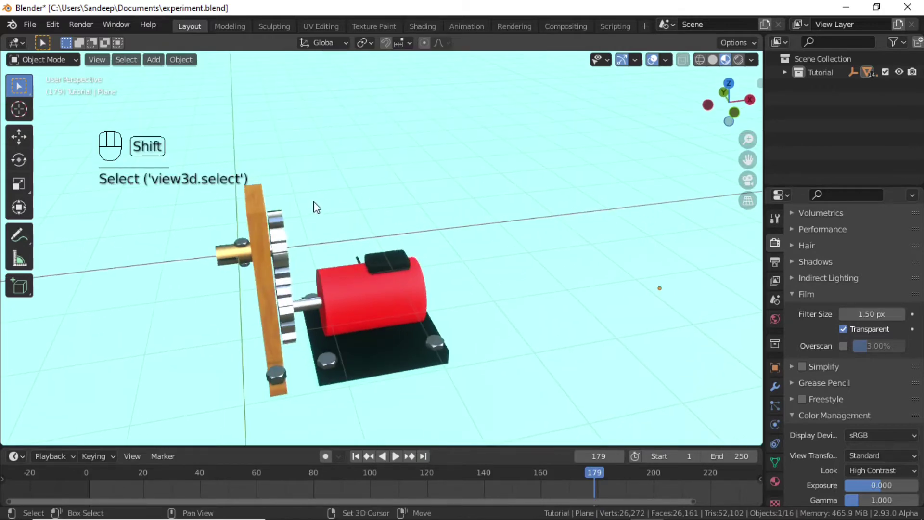
{"action": "middle_click_drag", "start_coordinate": [315, 208], "coordinate": [383, 332]}
{"action": "scroll", "coordinate": [372, 275], "scroll_direction": "up", "scroll_amount": 4}
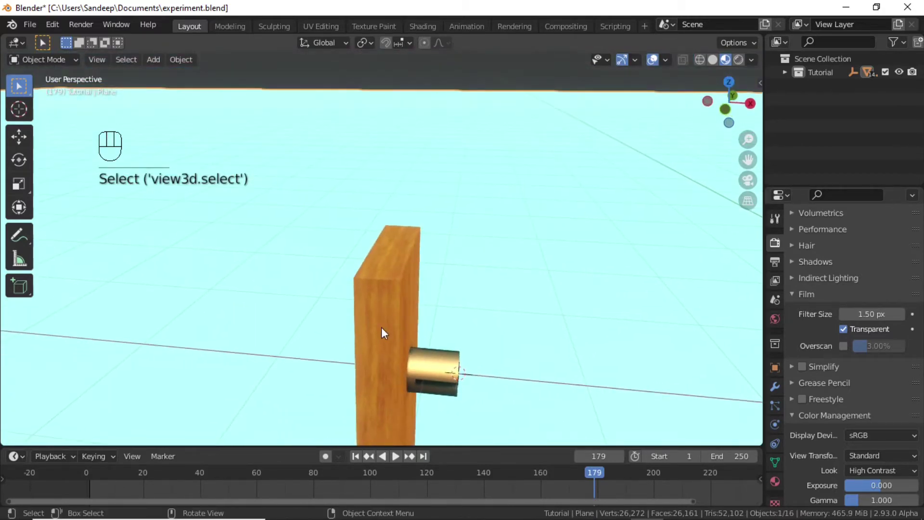
{"action": "key", "text": "g"}
{"action": "key", "text": "Escape"}
{"action": "scroll", "coordinate": [351, 334], "scroll_direction": "down", "scroll_amount": 5}
{"action": "left_click", "coordinate": [470, 310]}
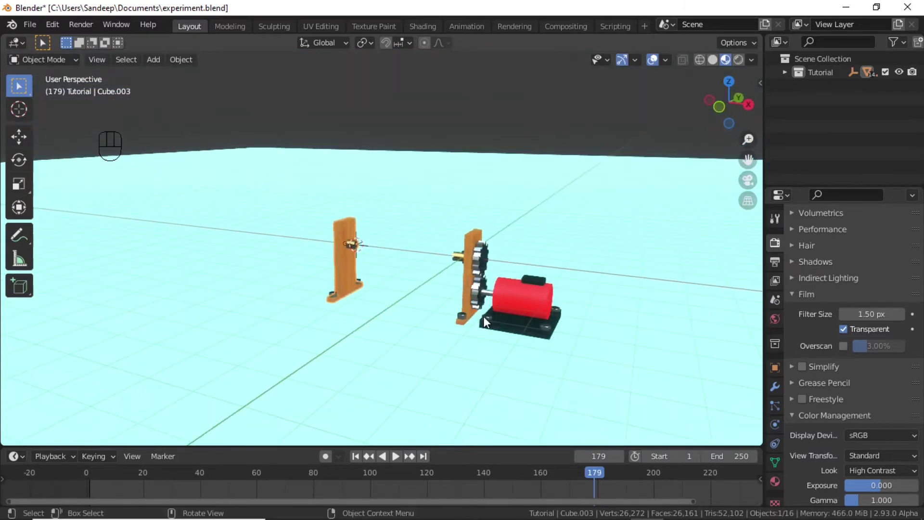
- Add a Copy Rotation constraint to the upper gear
{"action": "scroll", "coordinate": [485, 319], "scroll_direction": "up", "scroll_amount": 4}
{"action": "middle_click_drag", "start_coordinate": [487, 322], "coordinate": [447, 318], "text": "shift"}
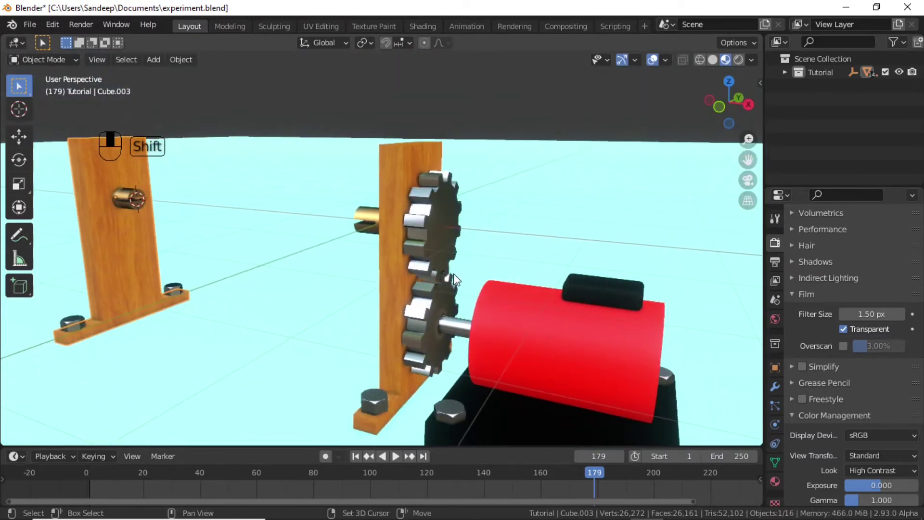
{"action": "left_click", "coordinate": [448, 319]}
{"action": "left_click", "coordinate": [422, 199]}
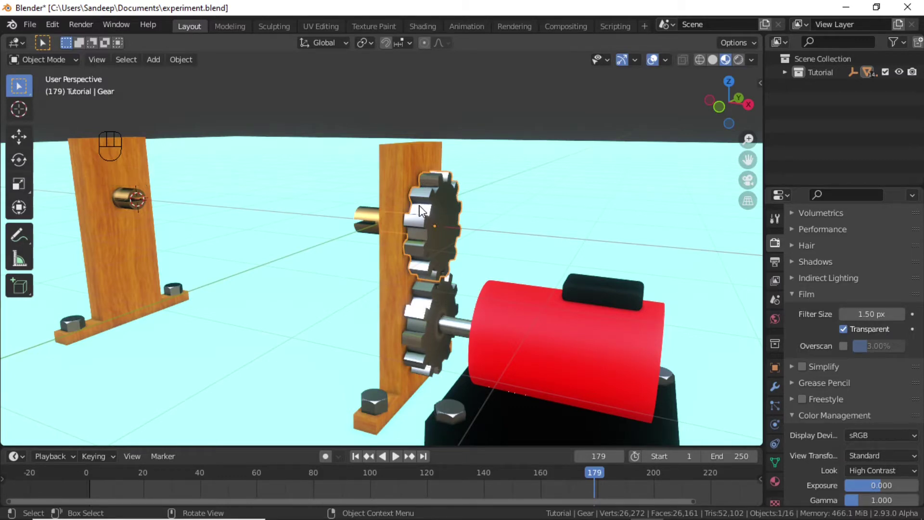
{"action": "left_click", "coordinate": [772, 443]}
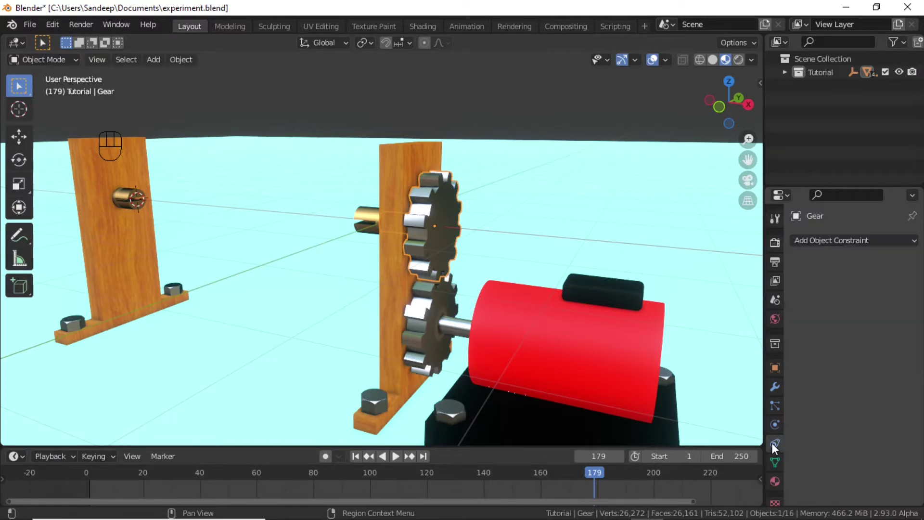
{"action": "left_click", "coordinate": [839, 241]}
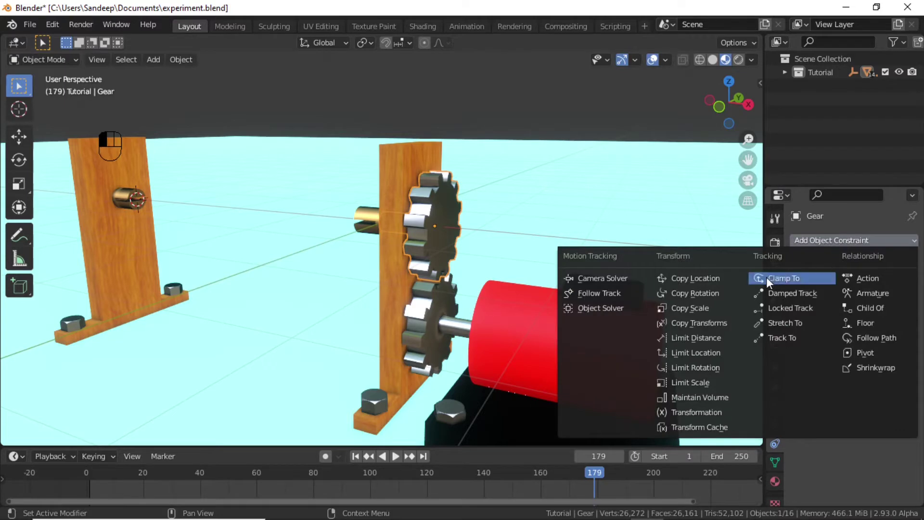
{"action": "left_click", "coordinate": [696, 293]}
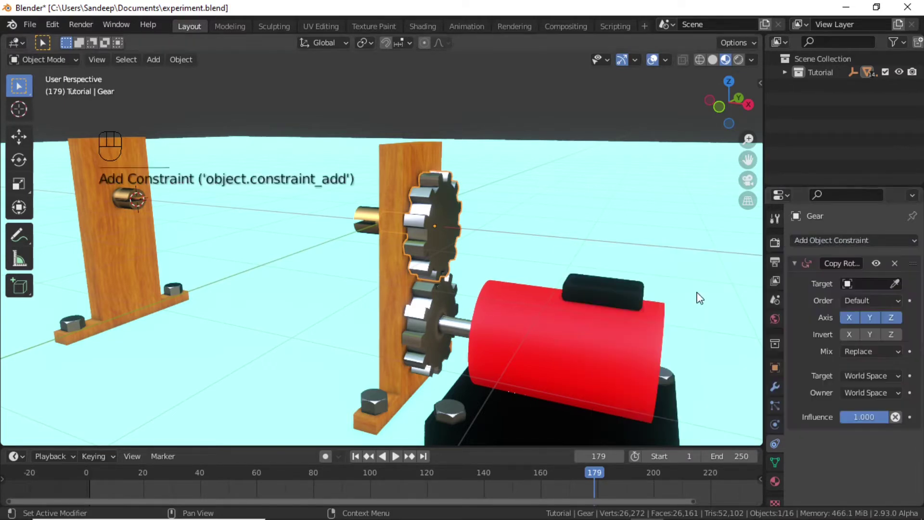
- Target the constraint at the lower gear on the motor shaft, limiting it to the X axis with X inverted
{"action": "left_click", "coordinate": [894, 283]}
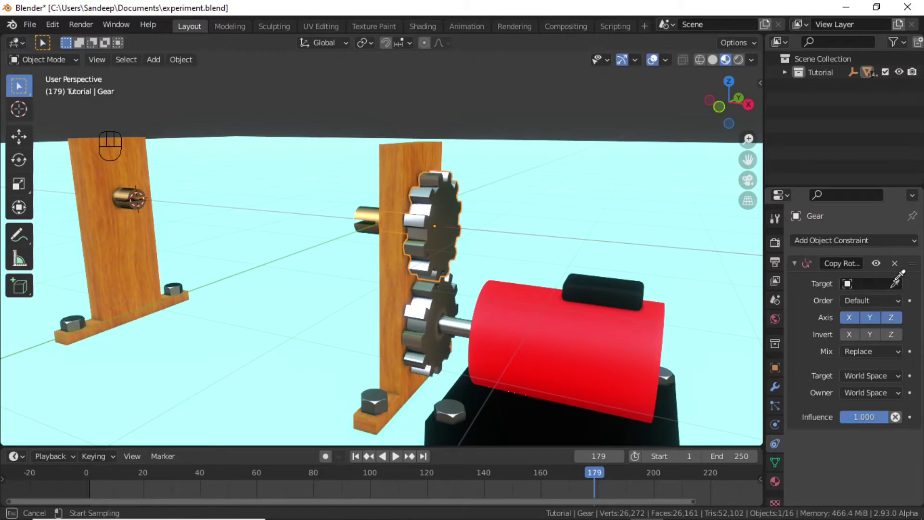
{"action": "left_click", "coordinate": [463, 322]}
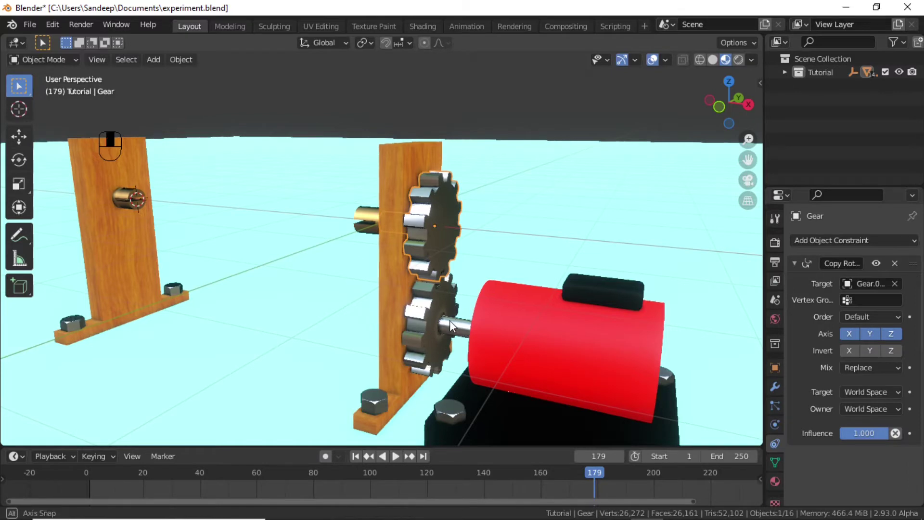
{"action": "middle_click_drag", "start_coordinate": [449, 319], "coordinate": [486, 317]}
{"action": "left_click", "coordinate": [849, 350]}
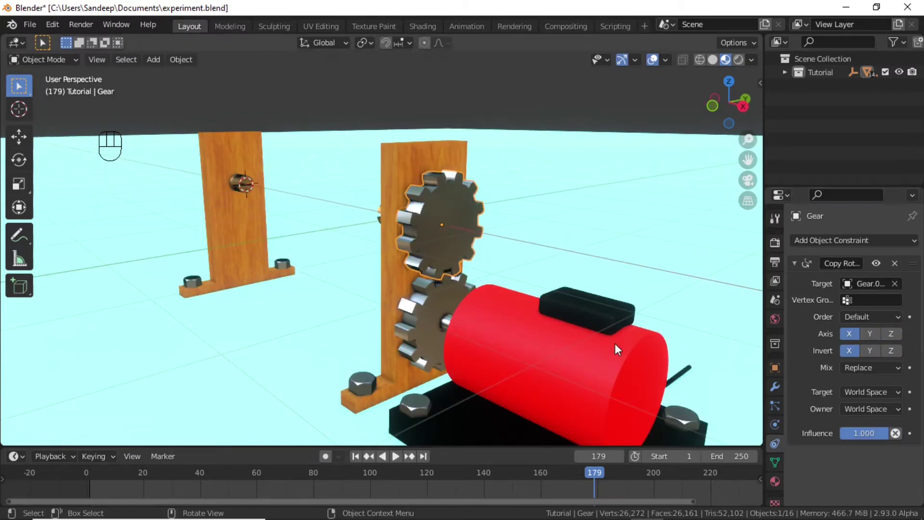
- Lock the Y and Z rotation of the lower gear on the motor shaft and test rotating it
{"action": "key", "text": "alt+a"}
{"action": "left_click", "coordinate": [431, 304]}
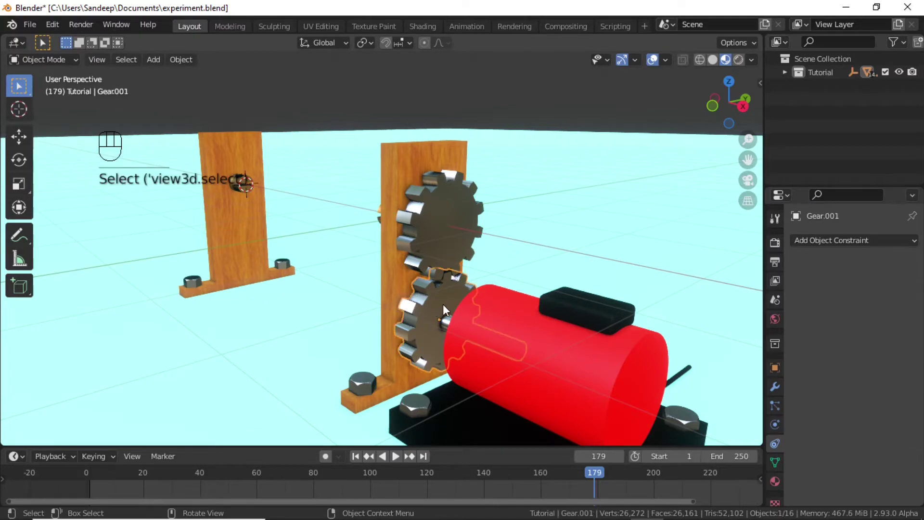
{"action": "key", "text": "n"}
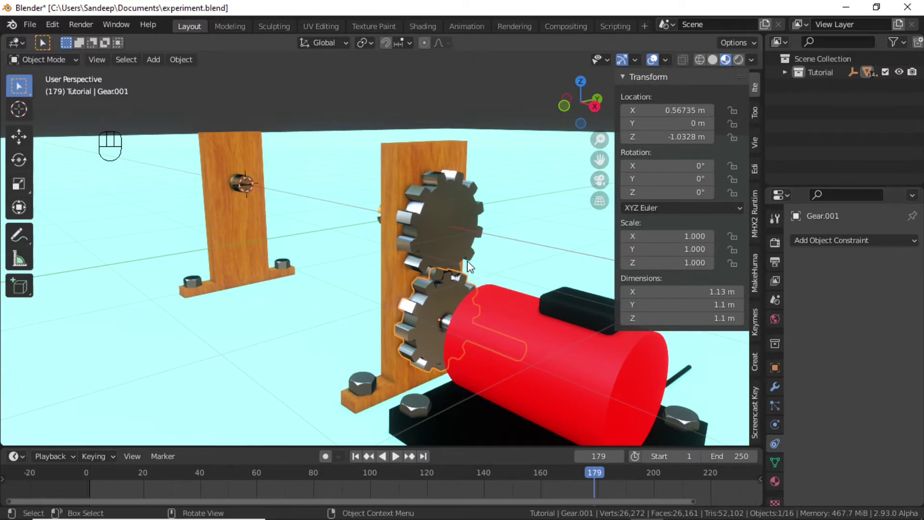
{"action": "left_click", "coordinate": [732, 179]}
{"action": "key", "text": "r"}
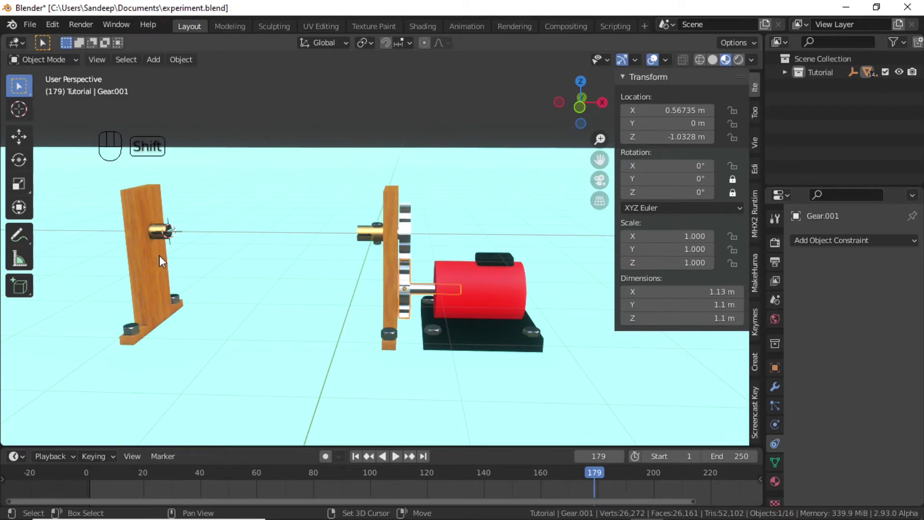
- Switch the viewport to solid shading and enter Edit Mode on the far stand with the slotted shaft
{"action": "scroll", "coordinate": [231, 275], "scroll_direction": "up", "scroll_amount": 6}
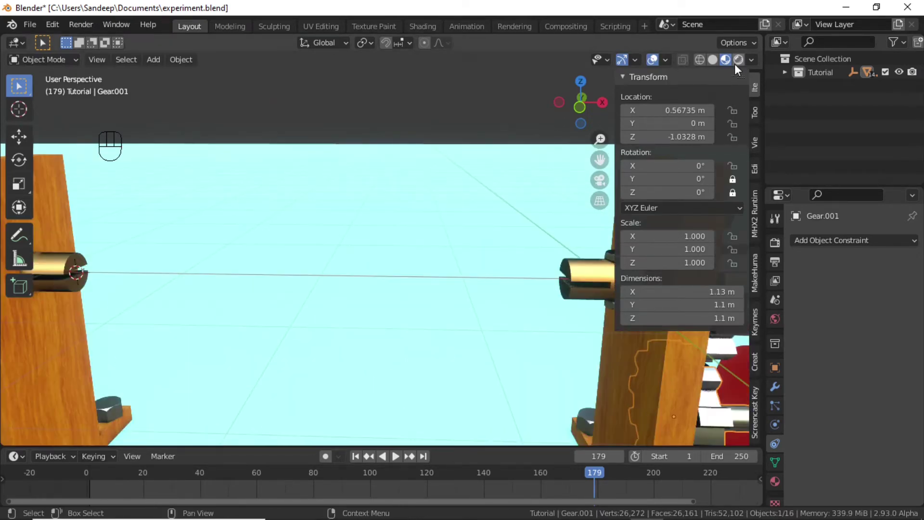
{"action": "left_click", "coordinate": [713, 57]}
{"action": "scroll", "coordinate": [245, 208], "scroll_direction": "down", "scroll_amount": 6}
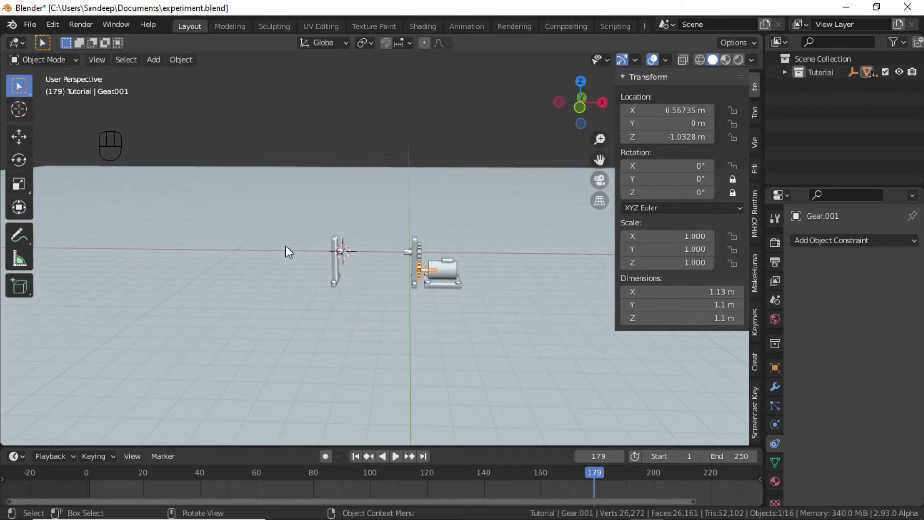
{"action": "scroll", "coordinate": [325, 278], "scroll_direction": "up", "scroll_amount": 6}
{"action": "middle_click_drag", "start_coordinate": [190, 268], "coordinate": [265, 264], "text": "shift"}
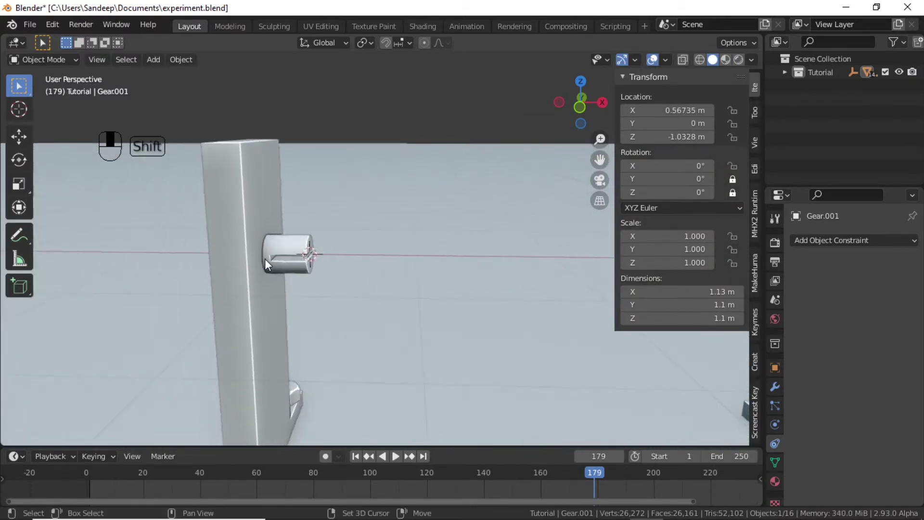
{"action": "scroll", "coordinate": [267, 275], "scroll_direction": "up", "scroll_amount": 3}
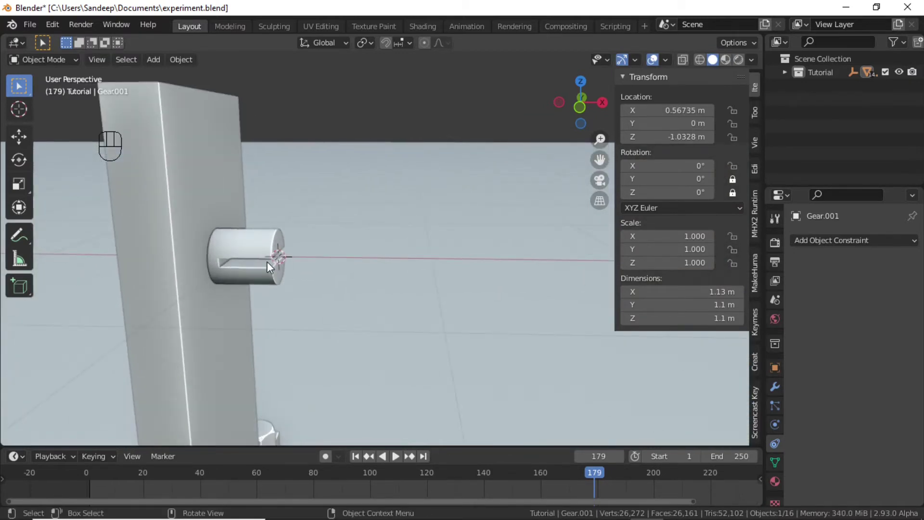
{"action": "left_click", "coordinate": [260, 253]}
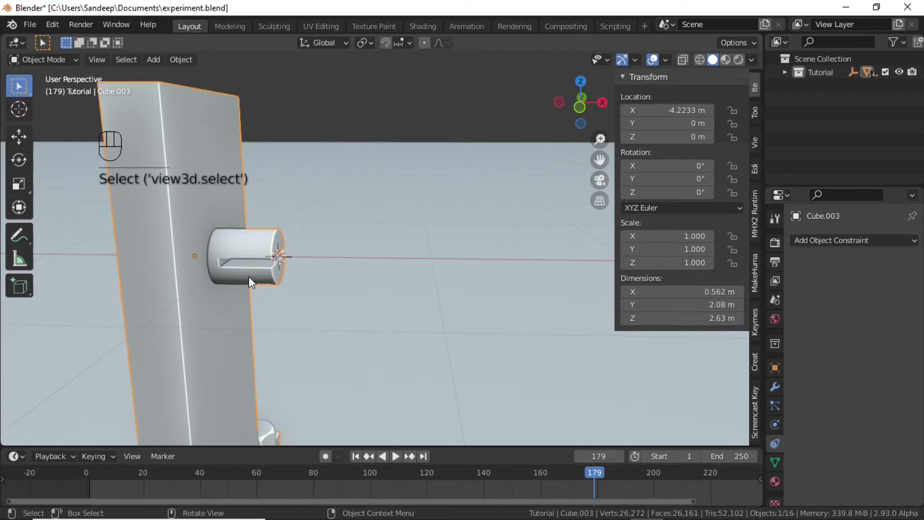
{"action": "left_click", "coordinate": [51, 62]}
{"action": "left_click", "coordinate": [52, 88]}
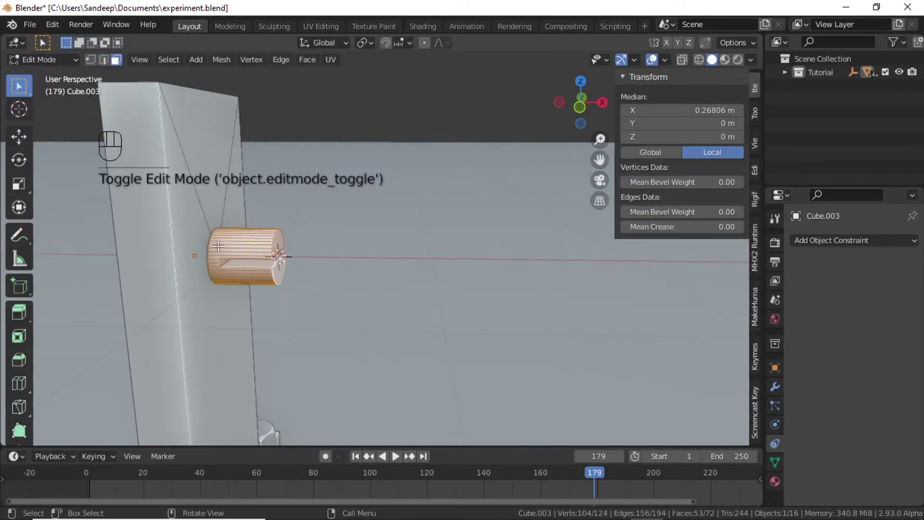
- Snap the 3D cursor to the middle of the shaft's slot using its two facing inner faces, and return to Object Mode
{"action": "scroll", "coordinate": [218, 246], "scroll_direction": "up", "scroll_amount": 2}
{"action": "left_click", "coordinate": [348, 164]}
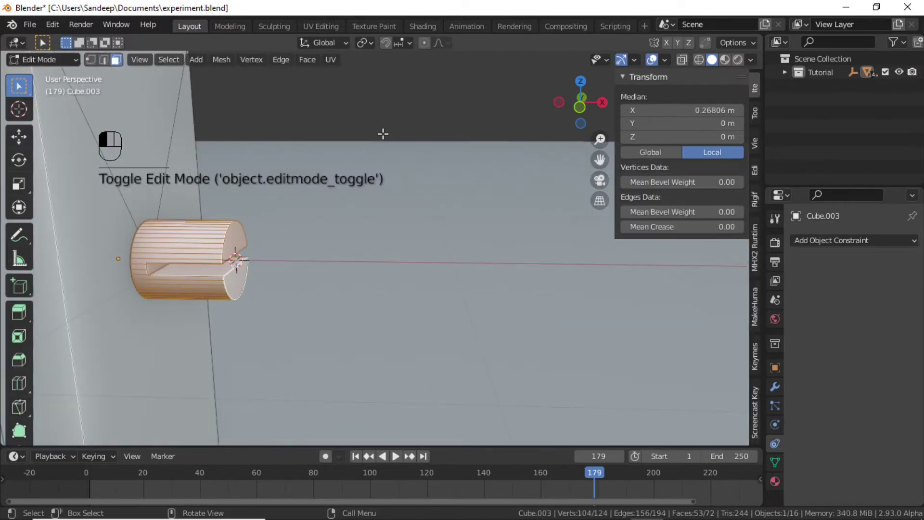
{"action": "left_click", "coordinate": [200, 268]}
{"action": "middle_click_drag", "start_coordinate": [200, 268], "coordinate": [190, 250]}
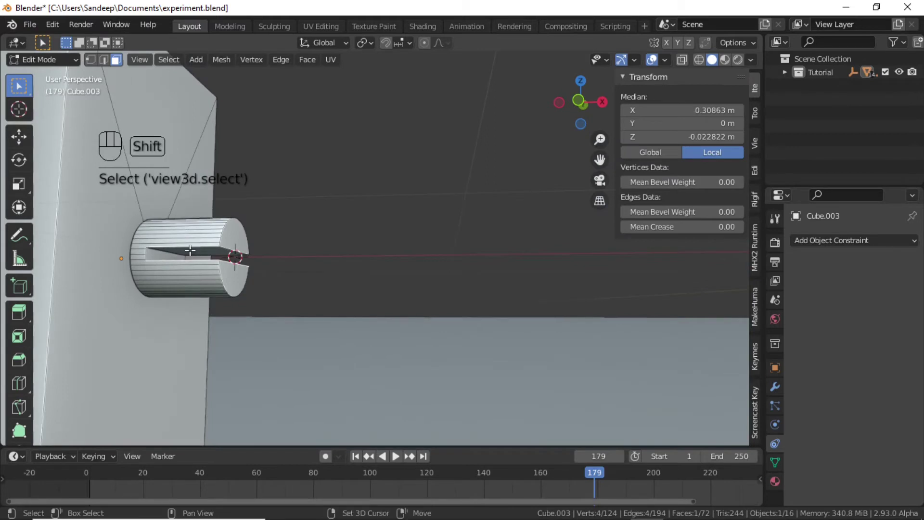
{"action": "left_click", "coordinate": [190, 250], "text": "shift"}
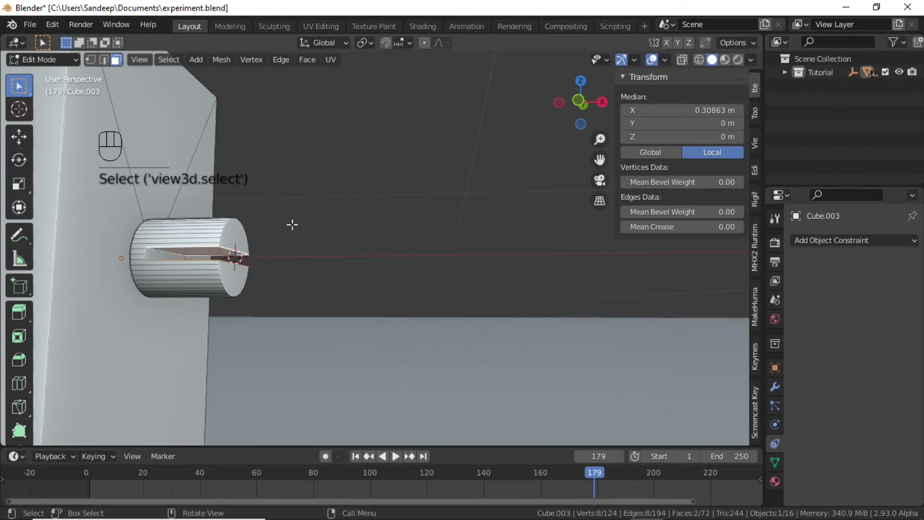
{"action": "key", "text": "shift+s"}
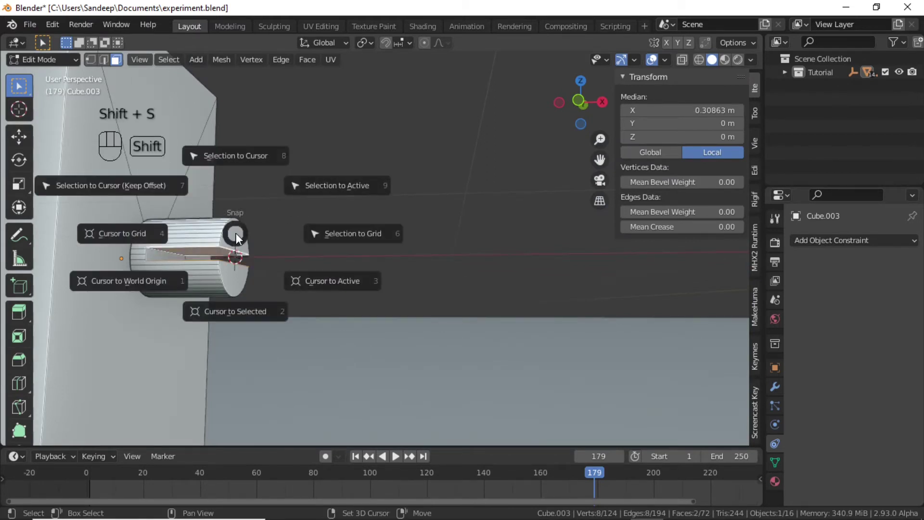
{"action": "left_click", "coordinate": [224, 311]}
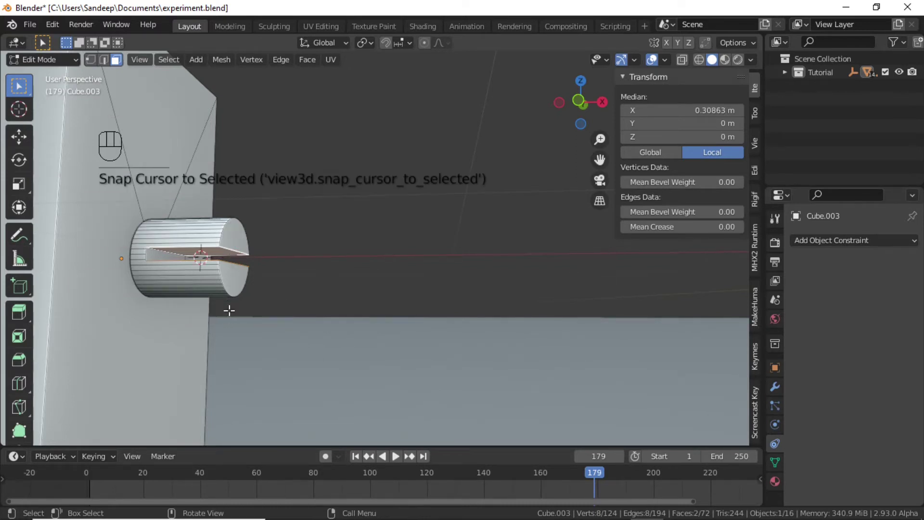
{"action": "middle_click_drag", "start_coordinate": [219, 274], "coordinate": [229, 289]}
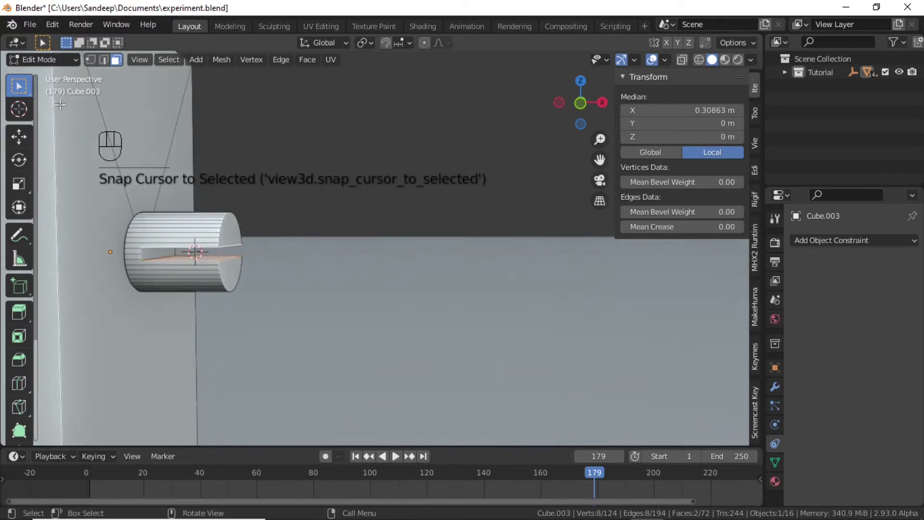
{"action": "left_click", "coordinate": [62, 56]}
{"action": "left_click", "coordinate": [60, 70]}
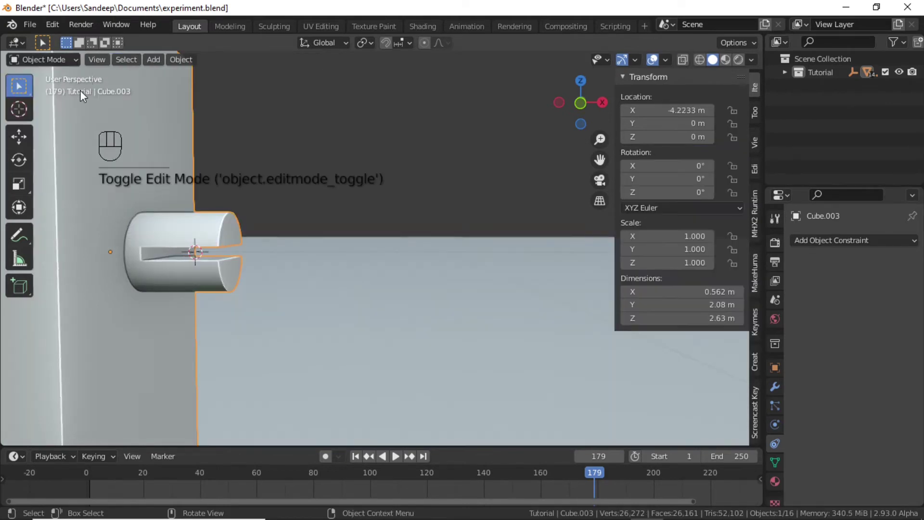
- Add a plane mesh at the 3D cursor in the shaft's slot
{"action": "key", "text": "shift+a"}
{"action": "mouse_move", "coordinate": [186, 248]}
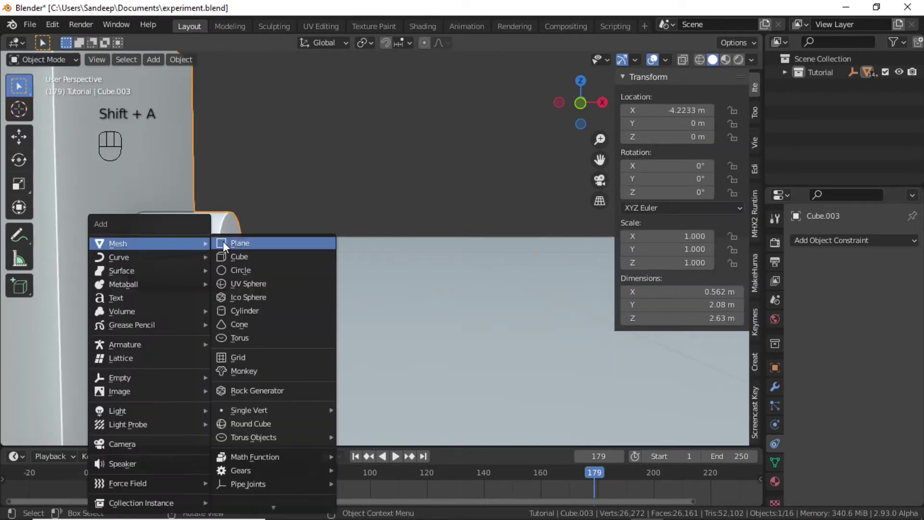
{"action": "left_click", "coordinate": [246, 244]}
- In Edit Mode, scale the plane to about 0.133 and stretch it along Y until it extends past both sides of the shaft
{"action": "left_click", "coordinate": [43, 59]}
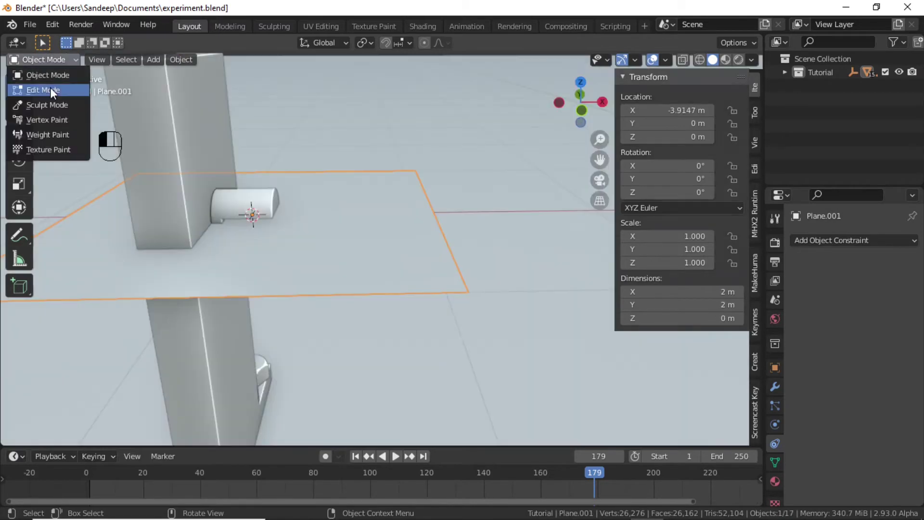
{"action": "left_click", "coordinate": [50, 88]}
{"action": "key", "text": "s"}
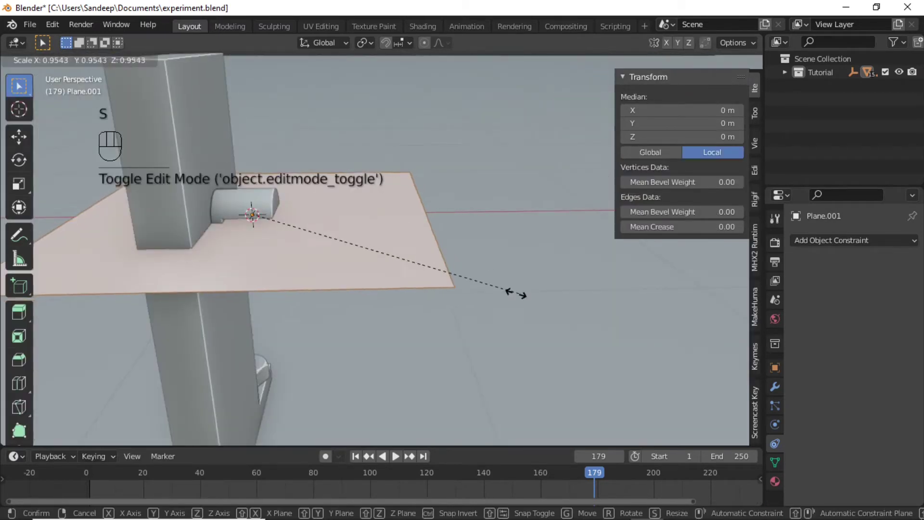
{"action": "left_click", "coordinate": [285, 235]}
{"action": "mouse_move", "coordinate": [284, 235]}
{"action": "middle_mouse_down"}
{"action": "mouse_move", "coordinate": [268, 233]}
{"action": "mouse_move", "coordinate": [294, 250]}
{"action": "middle_mouse_up"}
{"action": "key", "text": "s"}
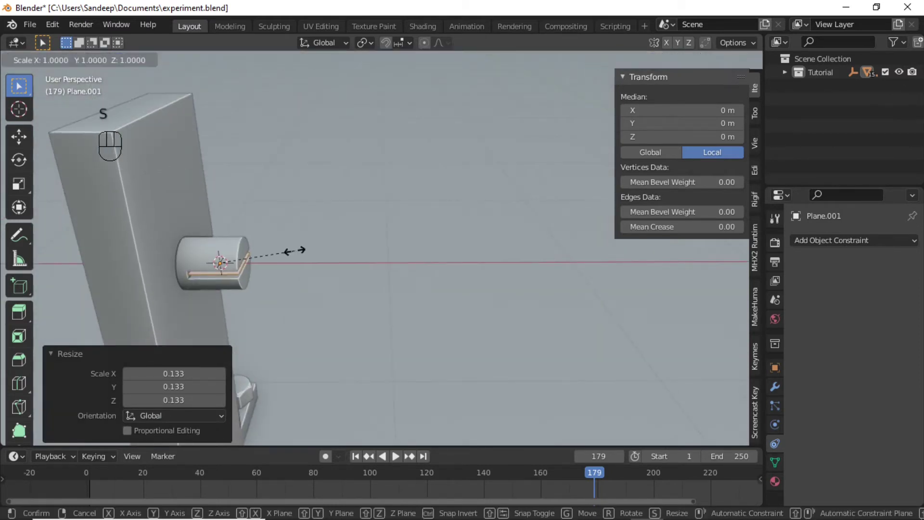
{"action": "key", "text": "y"}
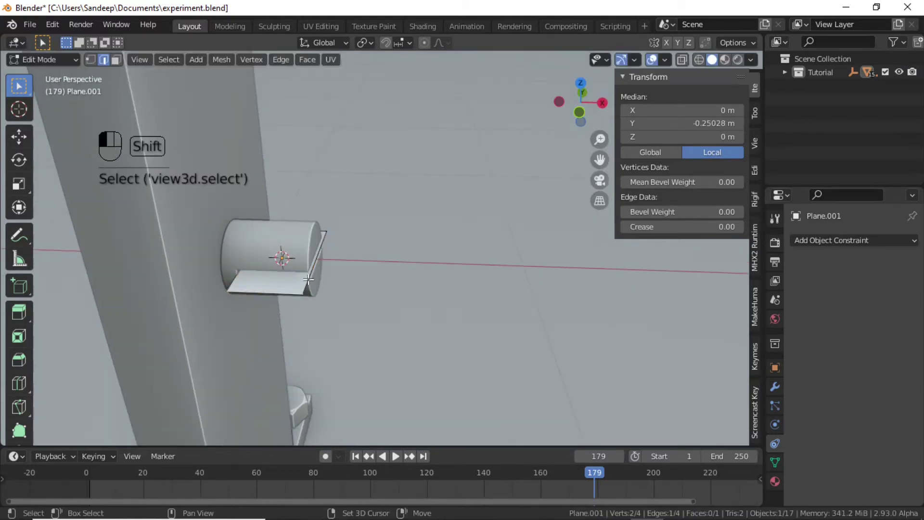
- Delete three of the plane's edges, keeping only the edge at the inner end of the slot
{"action": "left_click", "coordinate": [271, 291], "text": "shift"}
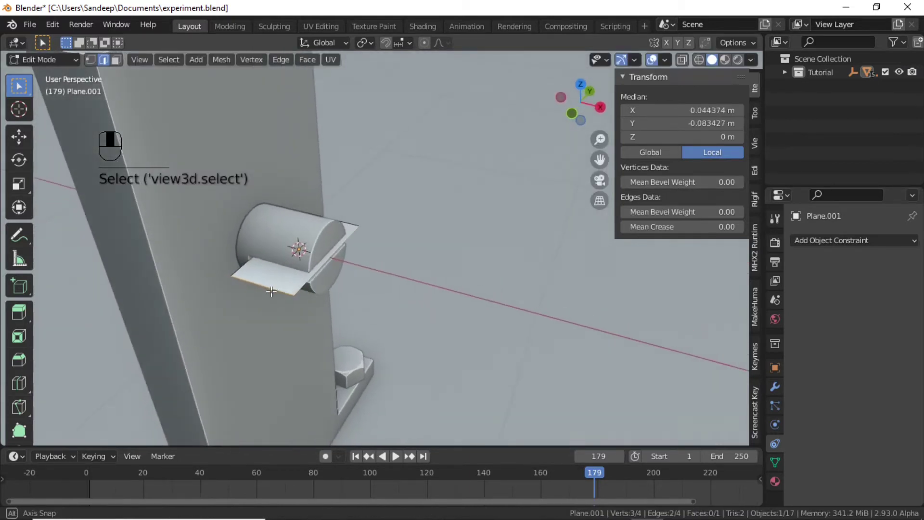
{"action": "left_click", "coordinate": [352, 222], "text": "shift"}
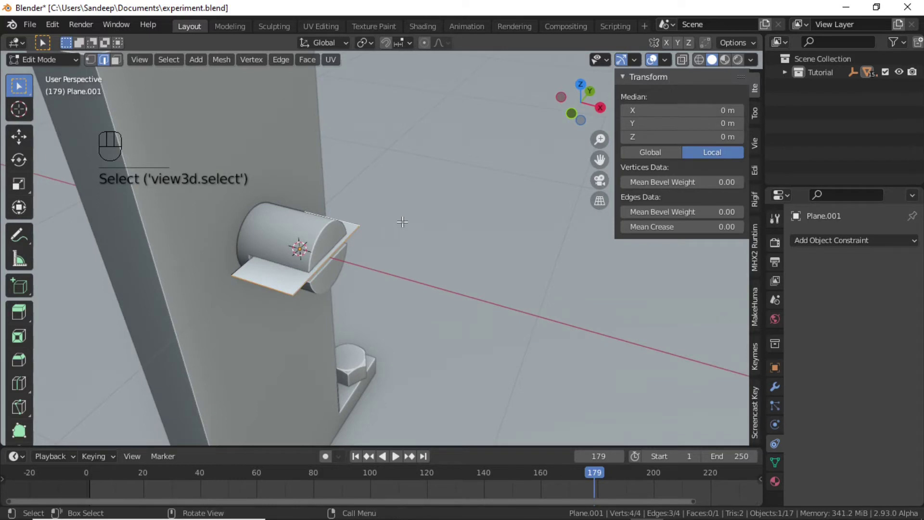
{"action": "key", "text": "x"}
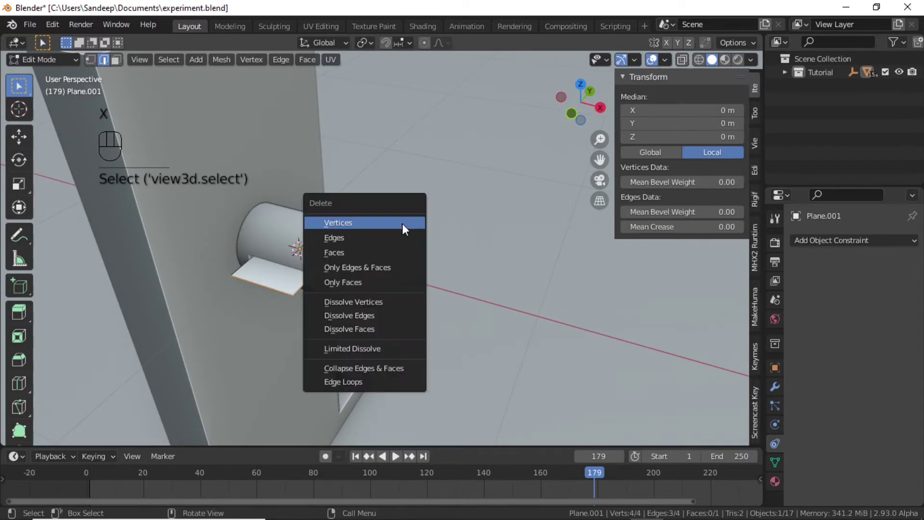
{"action": "left_click", "coordinate": [368, 238]}
- Subdivide the remaining edge with 6 cuts
{"action": "key", "text": "a"}
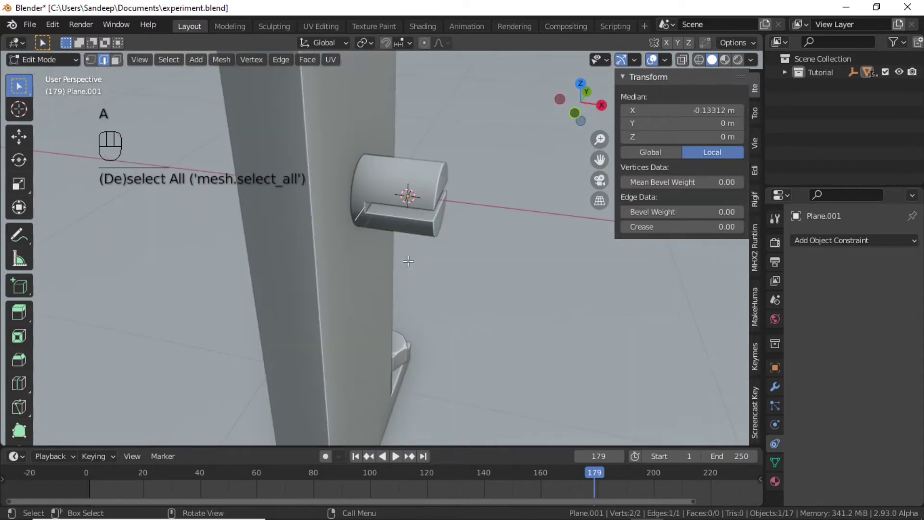
{"action": "right_click", "coordinate": [382, 232]}
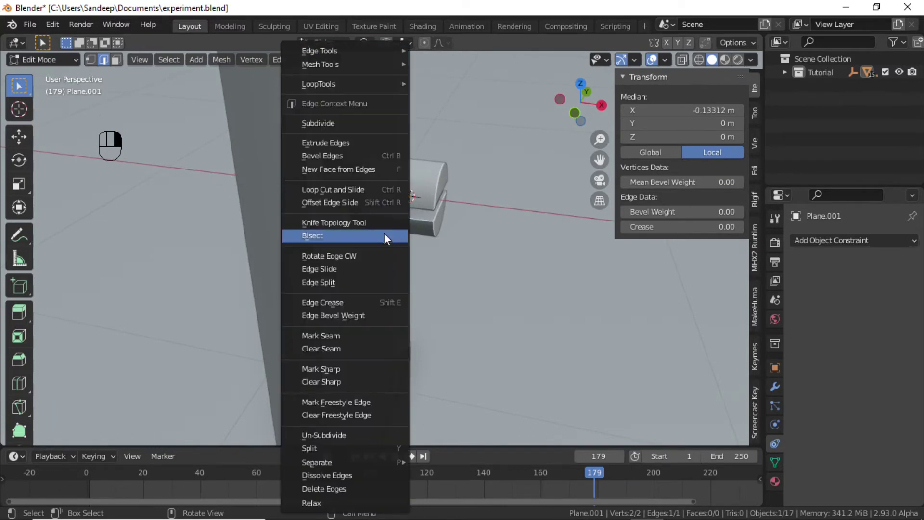
{"action": "left_click", "coordinate": [323, 123]}
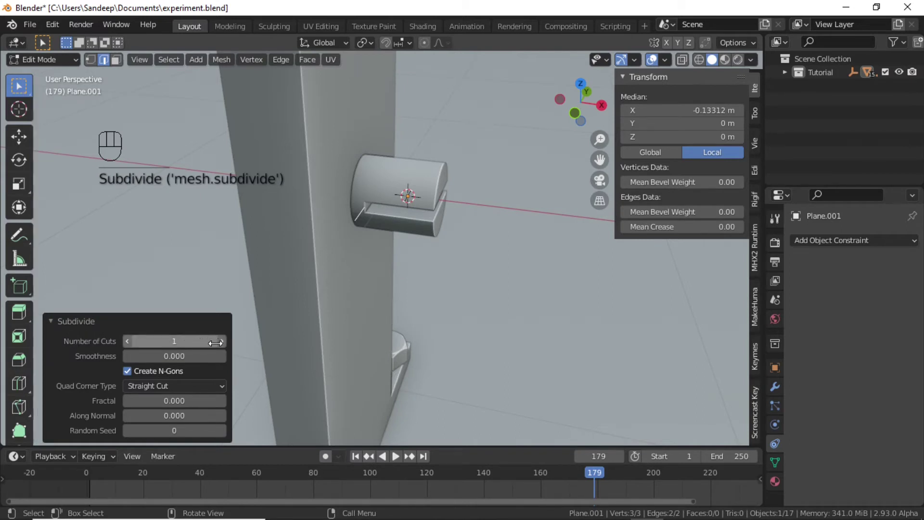
{"action": "left_click_drag", "start_coordinate": [215, 342], "coordinate": [219, 341]}
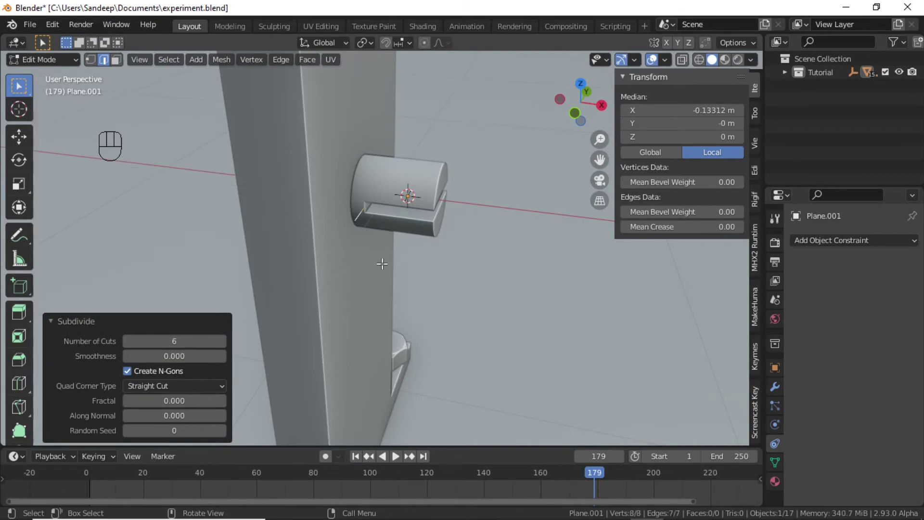
- Move the subdivided edge about 0.25 m along X to near the open end of the slot
{"action": "key", "text": "g"}
{"action": "key", "text": "x"}
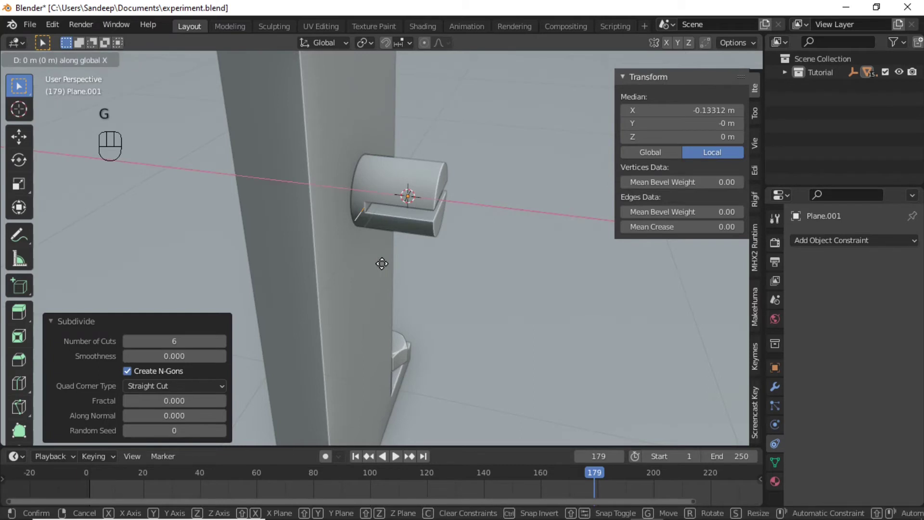
{"action": "left_click", "coordinate": [445, 281]}
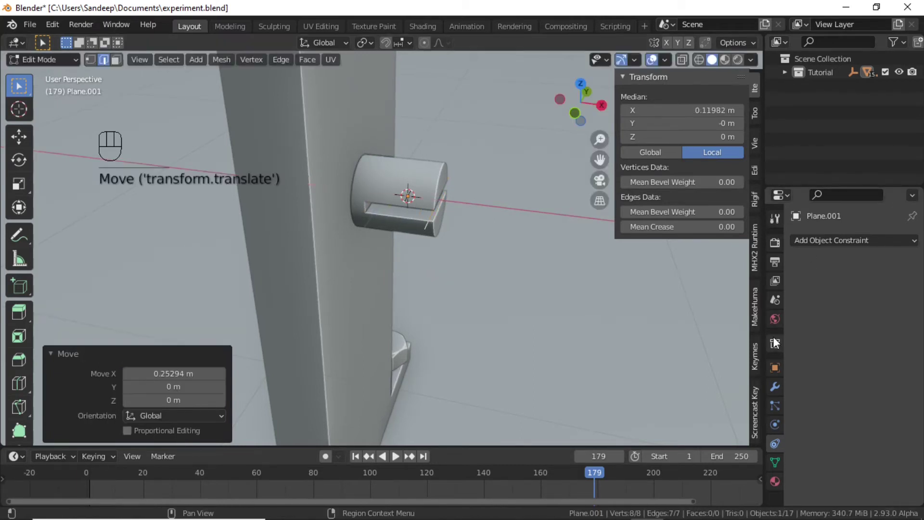
- Add a Screw modifier to the edge, with its axis set to X and its angle to 0°
{"action": "left_click", "coordinate": [775, 386]}
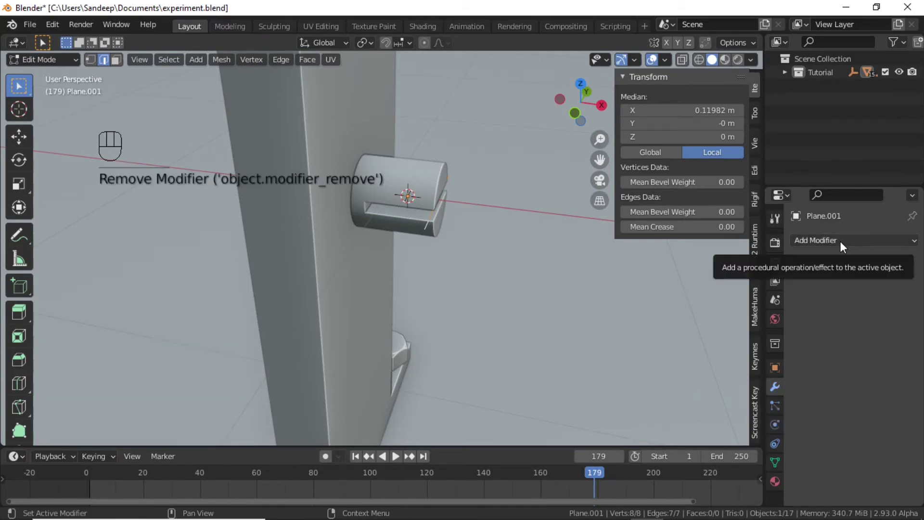
{"action": "left_click", "coordinate": [854, 242]}
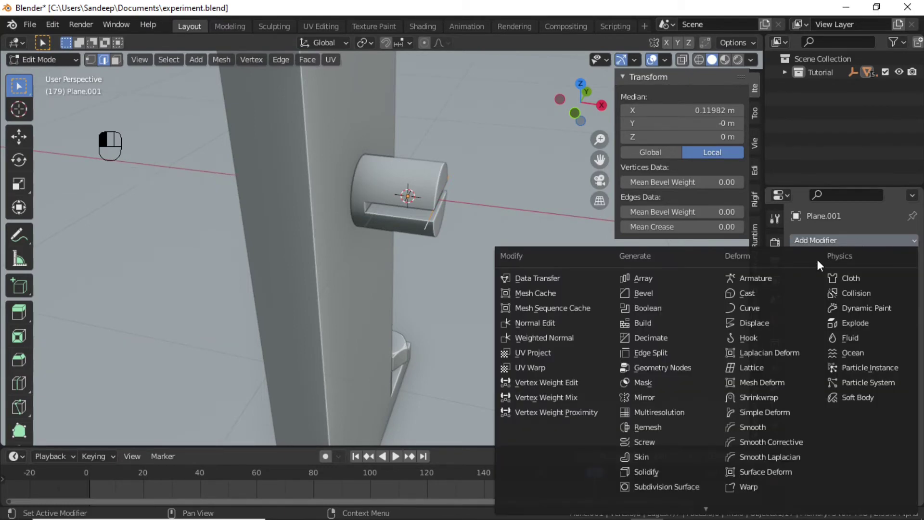
{"action": "left_click", "coordinate": [659, 442]}
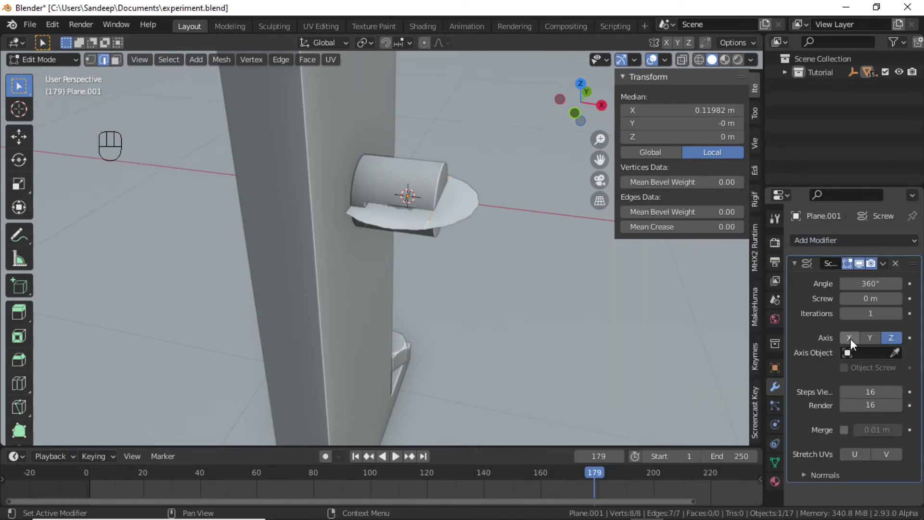
{"action": "left_click", "coordinate": [850, 338]}
{"action": "left_click", "coordinate": [889, 282]}
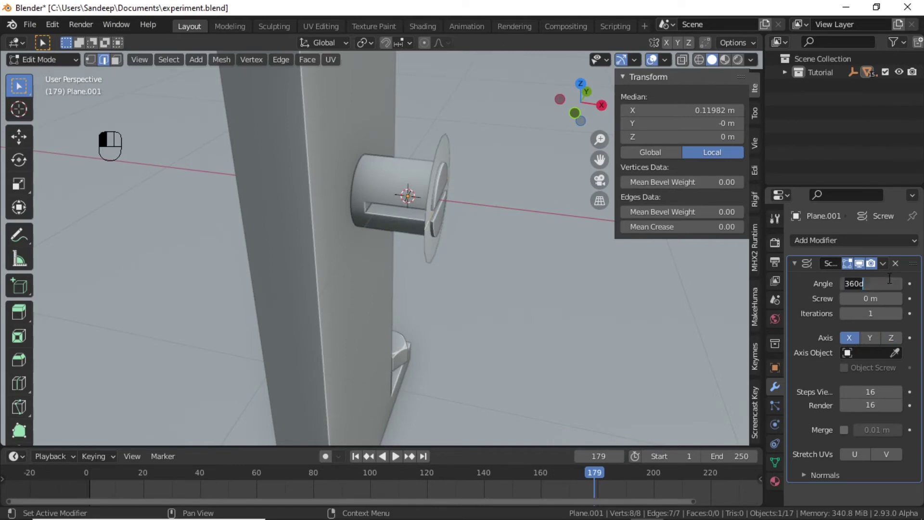
{"action": "type", "text": "0"}
{"action": "key", "text": "Return"}
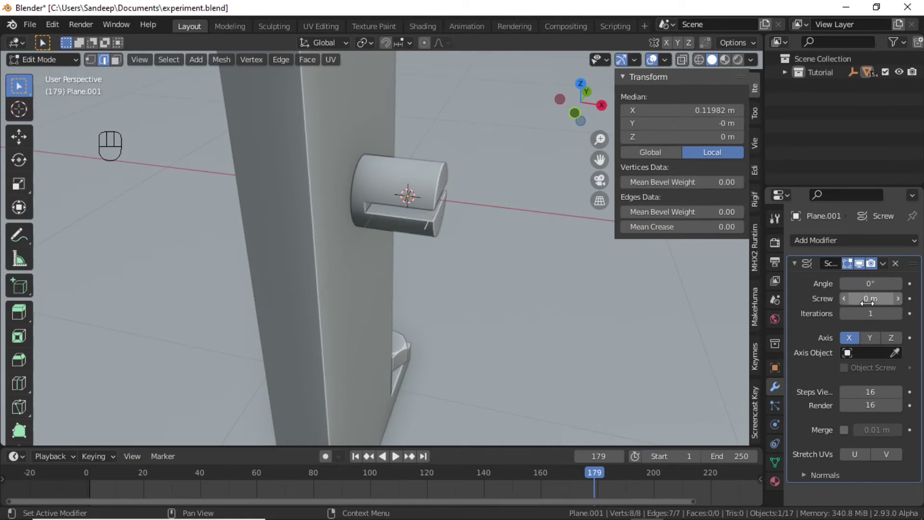
- Set the Screw modifier's screw distance to 3.53 m, extending the strip to the slotted shaft at the gear stand
{"action": "left_click_drag", "start_coordinate": [864, 301], "coordinate": [878, 301]}
{"action": "scroll", "coordinate": [500, 240], "scroll_direction": "down", "scroll_amount": 2}
{"action": "scroll", "coordinate": [500, 241], "scroll_direction": "down", "scroll_amount": 3}
{"action": "middle_click_drag", "start_coordinate": [500, 240], "coordinate": [346, 240], "text": "shift"}
{"action": "left_click_drag", "start_coordinate": [870, 298], "coordinate": [909, 283], "text": "shift"}
{"action": "key", "text": "Escape"}
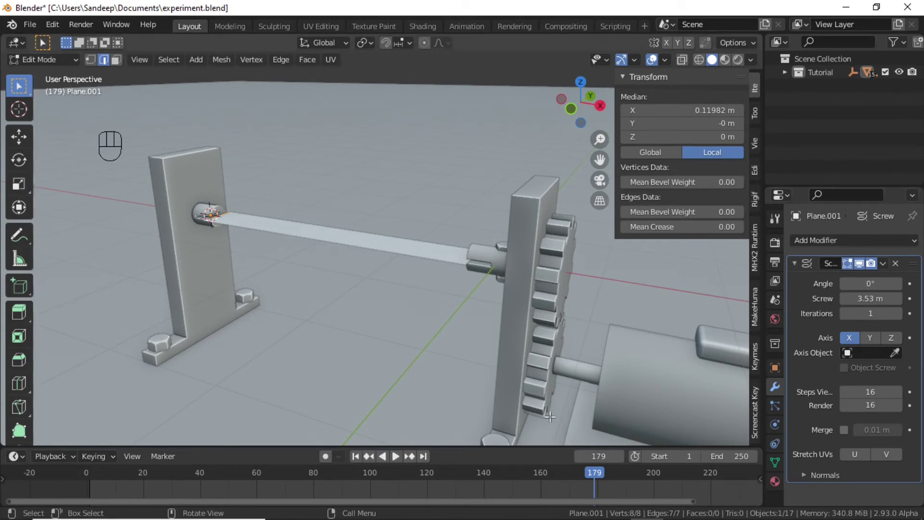
- Leave Edit Mode and keyframe only the lower gear's X rotation at 0° on frame 1
{"action": "left_click", "coordinate": [39, 59]}
{"action": "key", "text": "Tab"}
{"action": "left_click", "coordinate": [549, 366]}
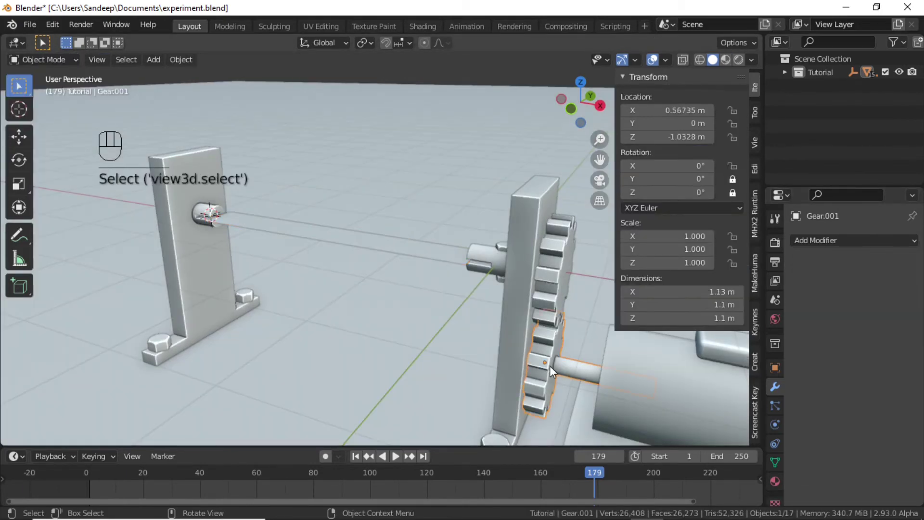
{"action": "left_click", "coordinate": [467, 377], "text": "shift"}
{"action": "left_click_drag", "start_coordinate": [467, 447], "coordinate": [339, 390]}
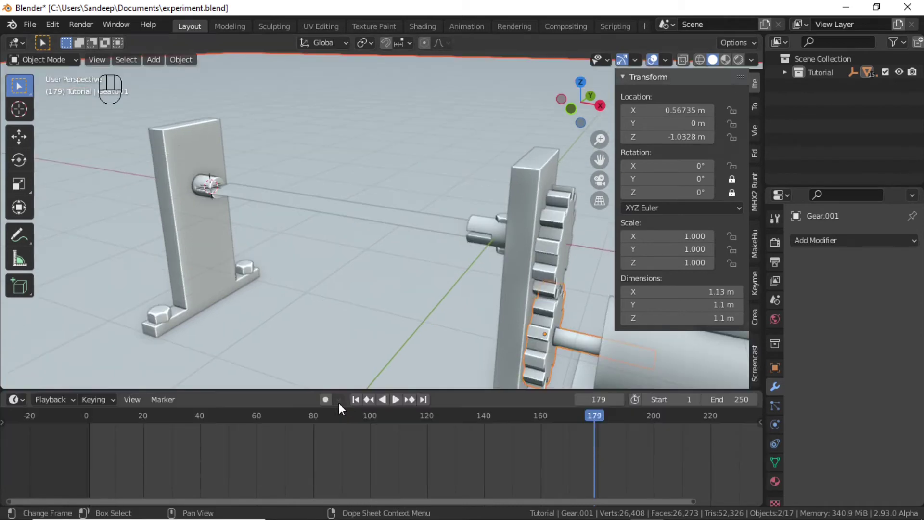
{"action": "left_click", "coordinate": [353, 399]}
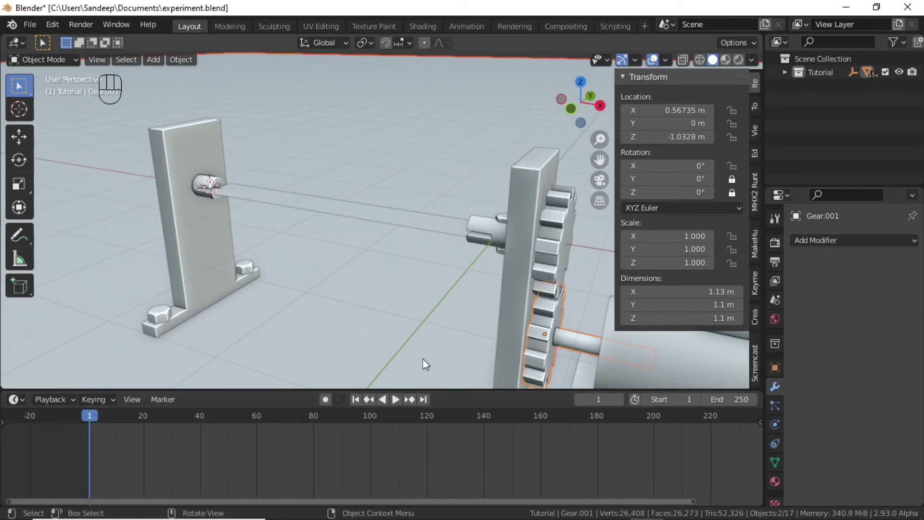
{"action": "right_click", "coordinate": [648, 166]}
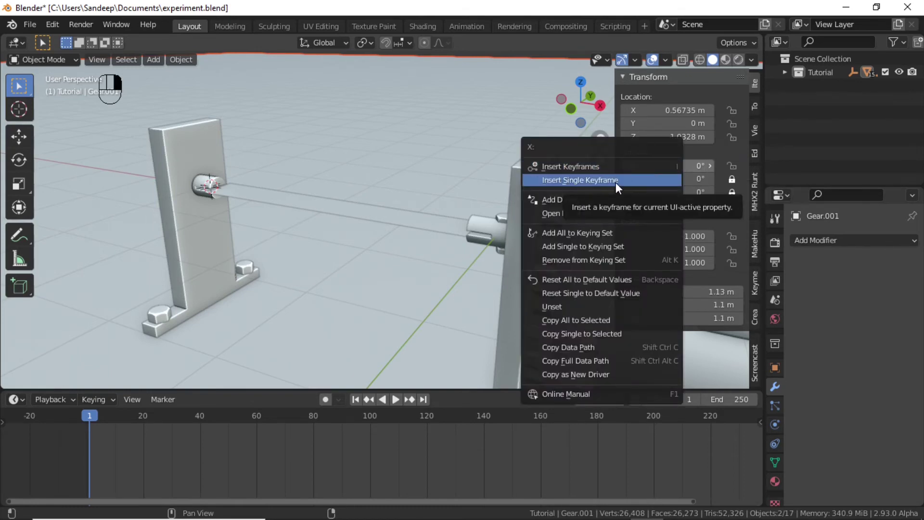
{"action": "left_click", "coordinate": [583, 182]}
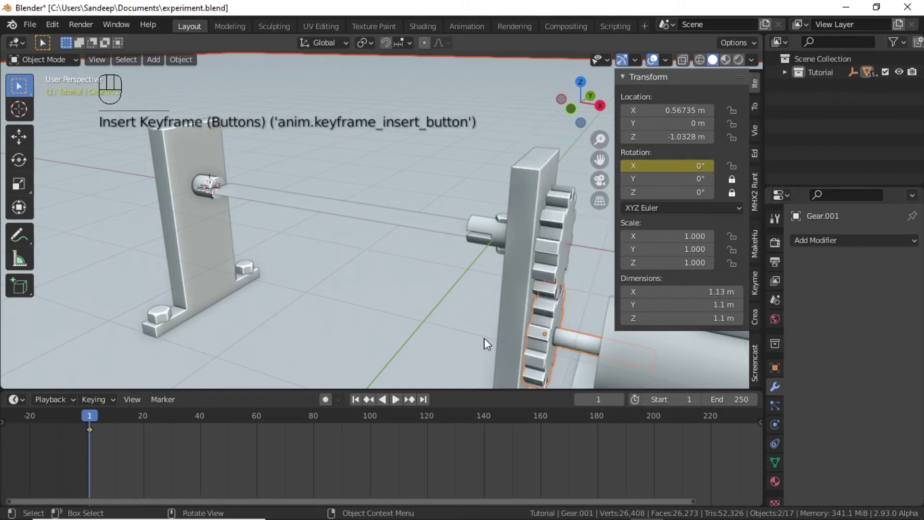
- Set the lower gear's X rotation to 720° at frame 250 and insert a single keyframe for it
{"action": "left_click", "coordinate": [423, 399]}
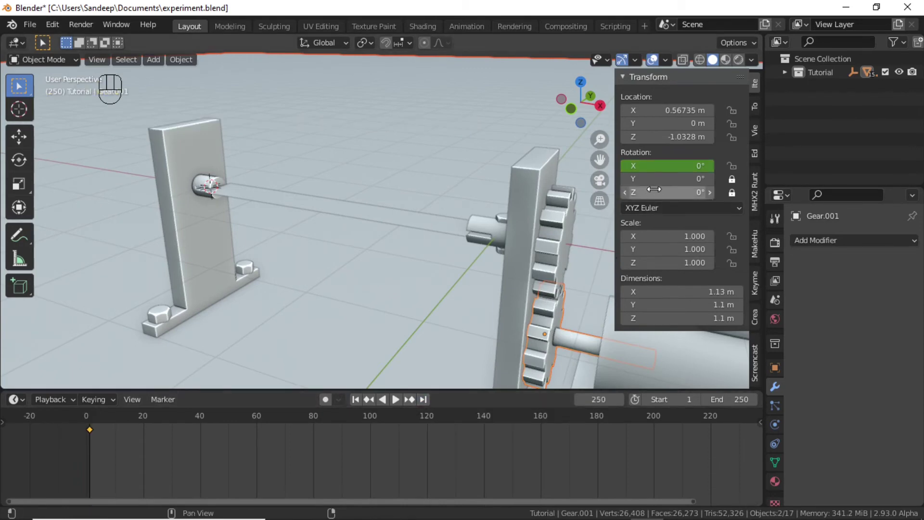
{"action": "left_click", "coordinate": [655, 167]}
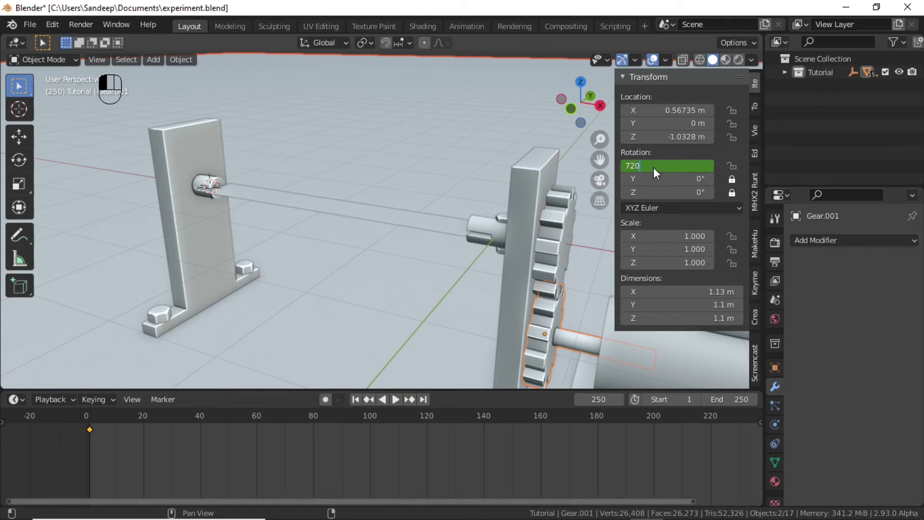
{"action": "type", "text": "720"}
{"action": "key", "text": "Return"}
{"action": "right_click", "coordinate": [653, 167]}
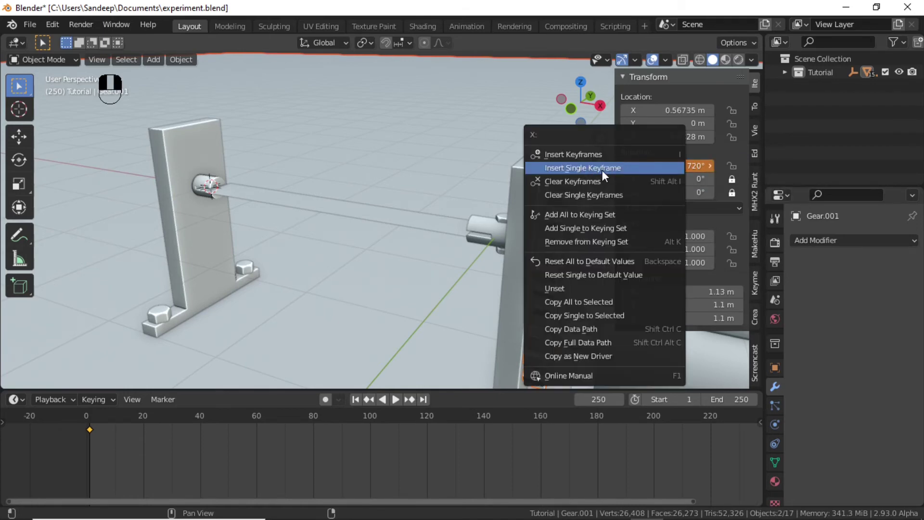
{"action": "left_click", "coordinate": [602, 168]}
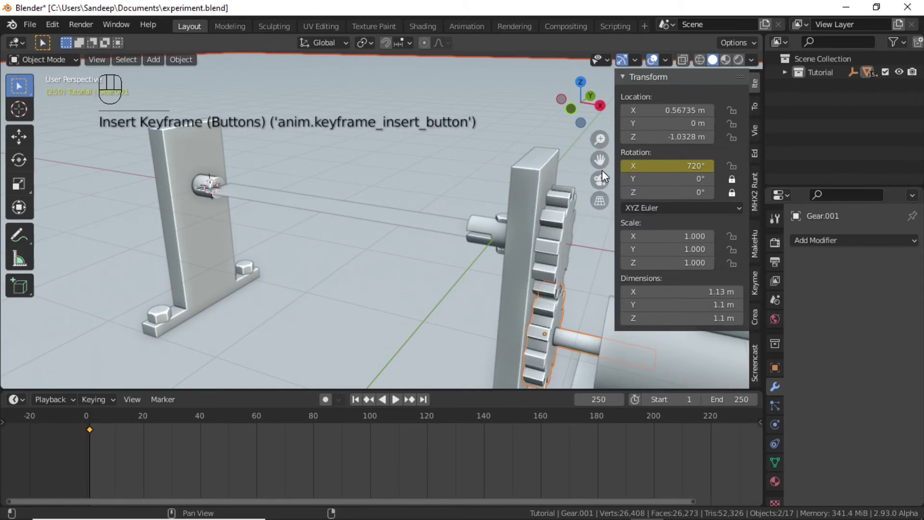
- Add a driver to the strip's Screw modifier angle, using Gear.001 as the variable's object and X Rotation as its type
{"action": "left_click", "coordinate": [357, 238]}
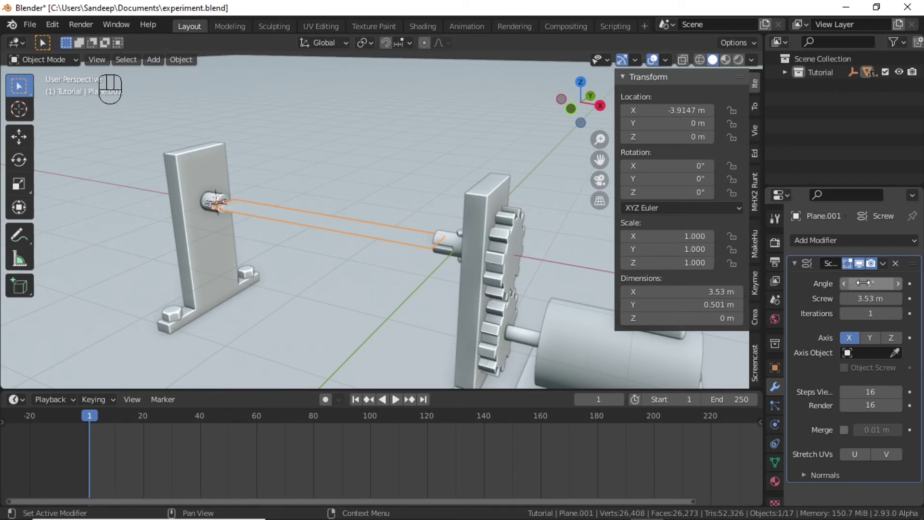
{"action": "middle_click_drag", "start_coordinate": [511, 348], "coordinate": [516, 350]}
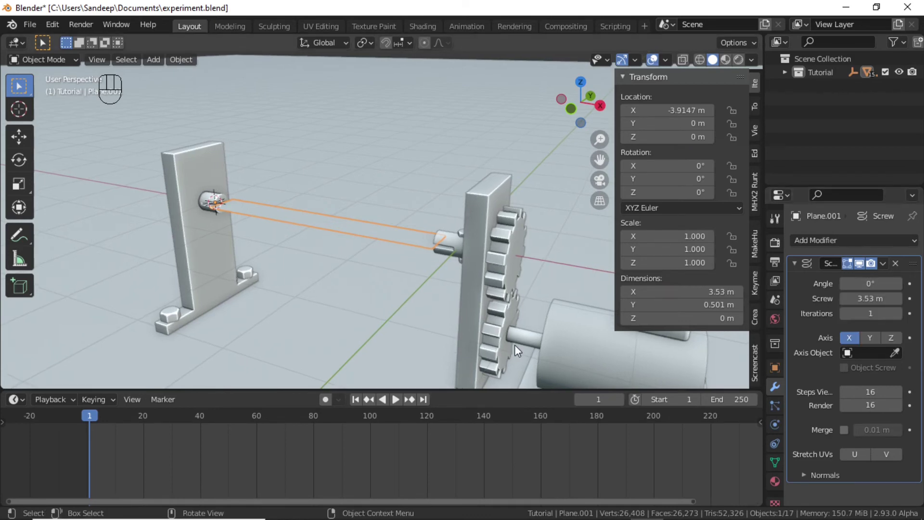
{"action": "left_click", "coordinate": [500, 337]}
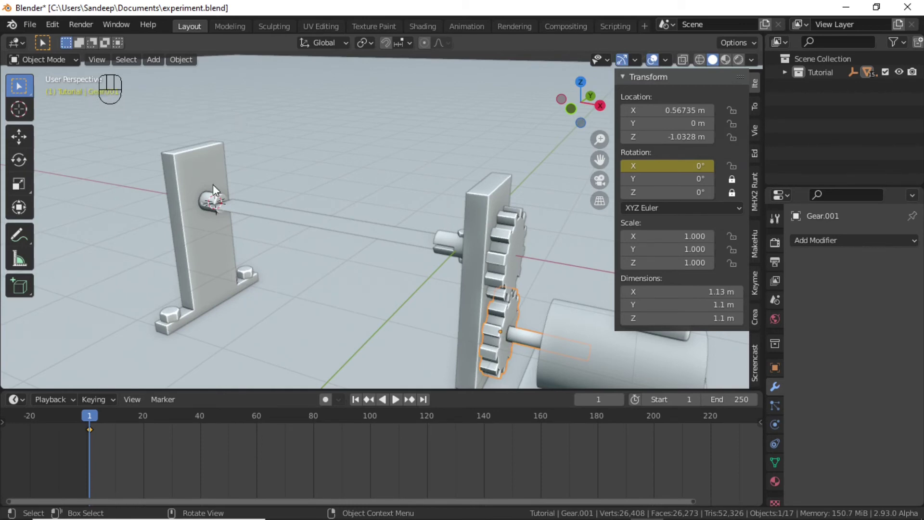
{"action": "left_click", "coordinate": [270, 215]}
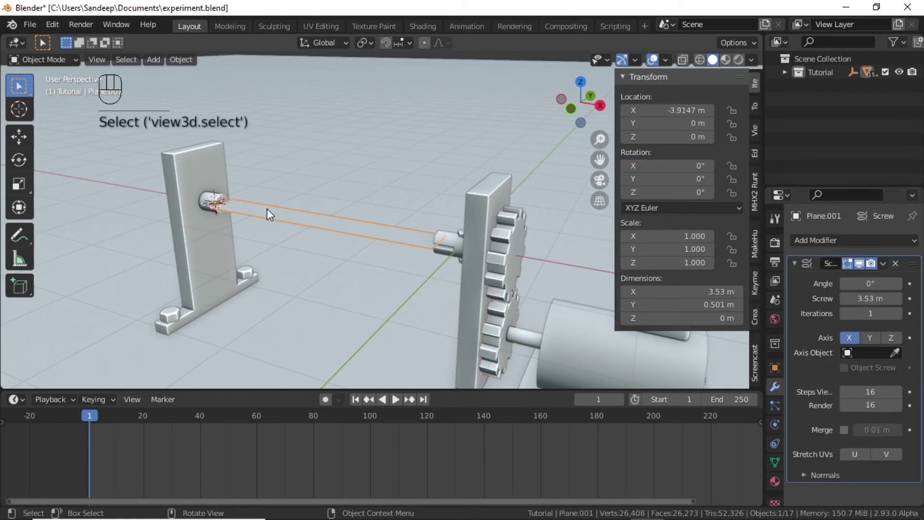
{"action": "right_click", "coordinate": [863, 285]}
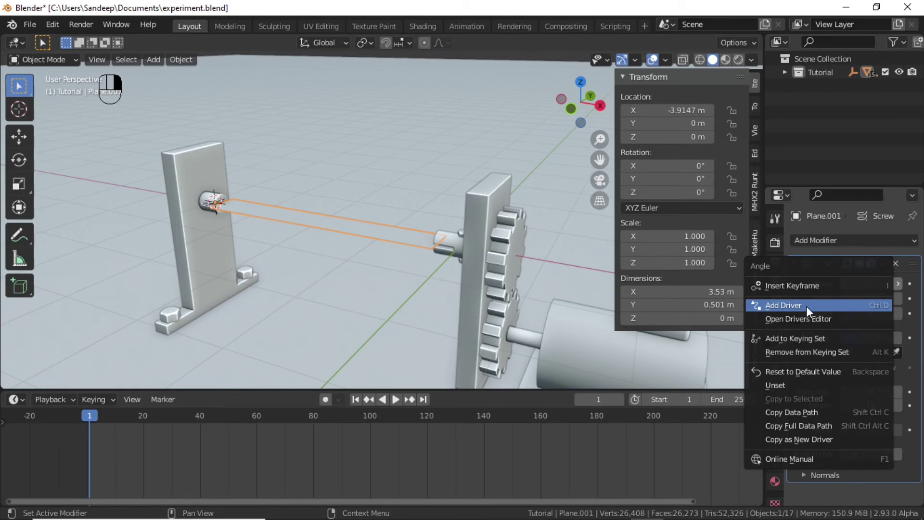
{"action": "left_click", "coordinate": [806, 306]}
{"action": "left_click", "coordinate": [809, 395]}
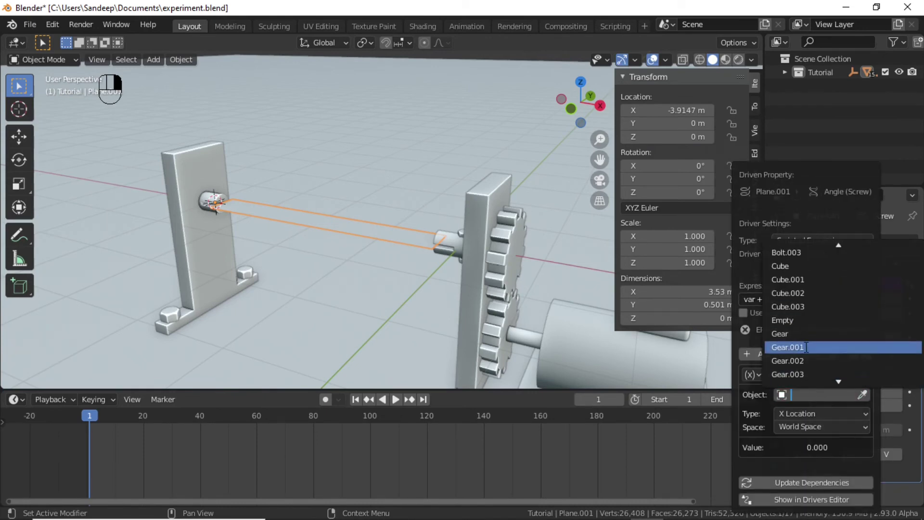
{"action": "left_click", "coordinate": [807, 347]}
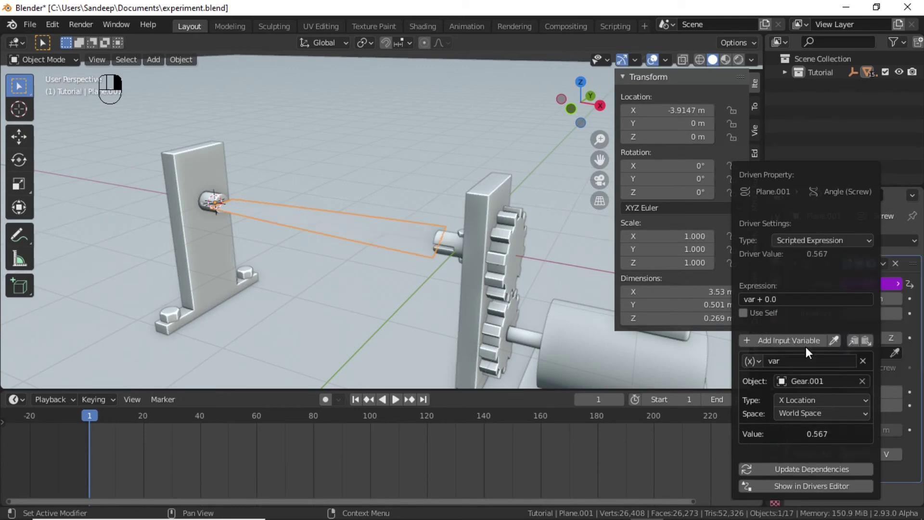
{"action": "left_click", "coordinate": [802, 401]}
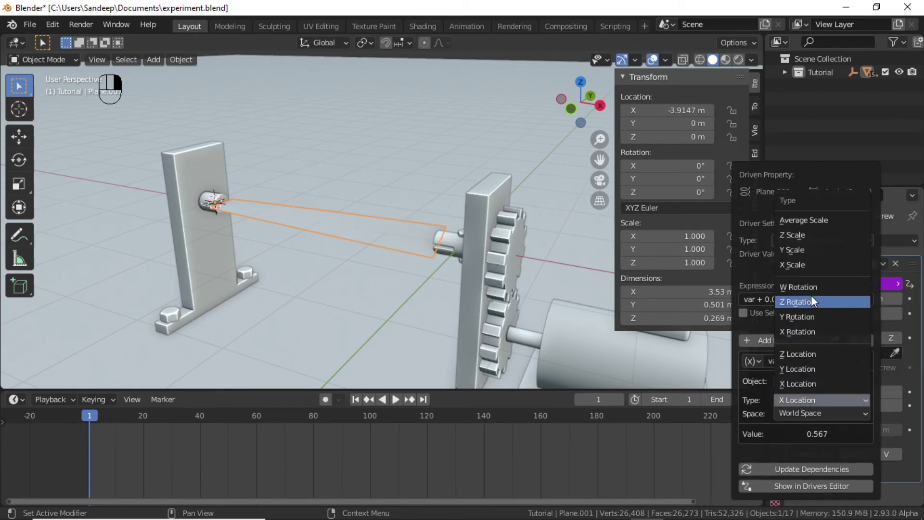
{"action": "left_click", "coordinate": [801, 332]}
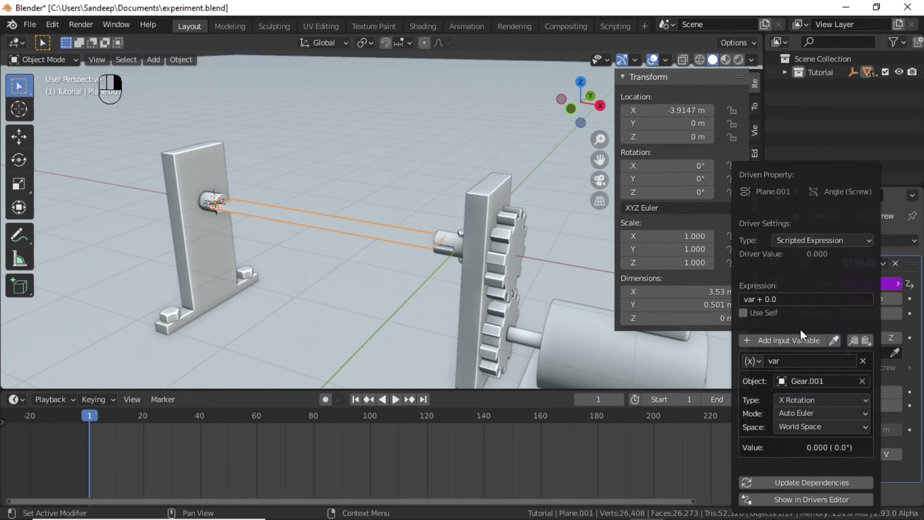
- Try rotating the lower gear about X to test the strip's twist, cancelling each rotation
{"action": "left_click", "coordinate": [498, 341]}
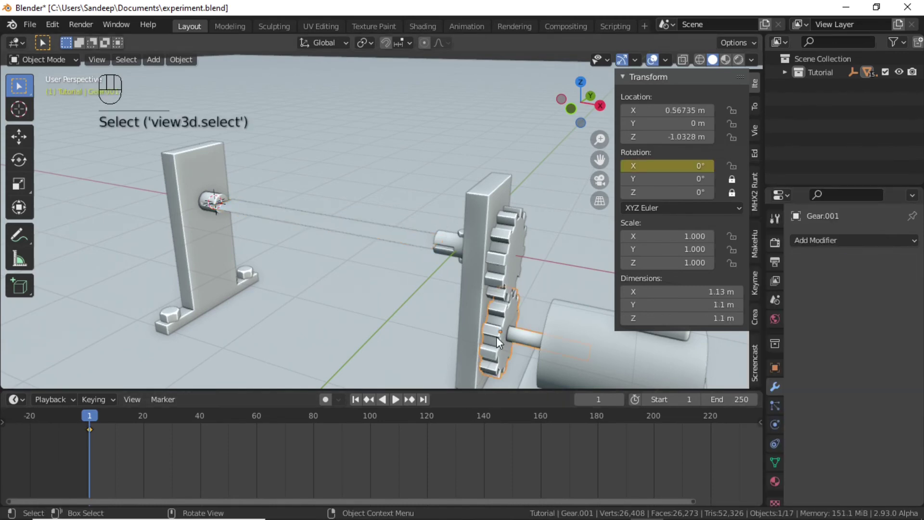
{"action": "key", "text": "r"}
{"action": "key", "text": "x"}
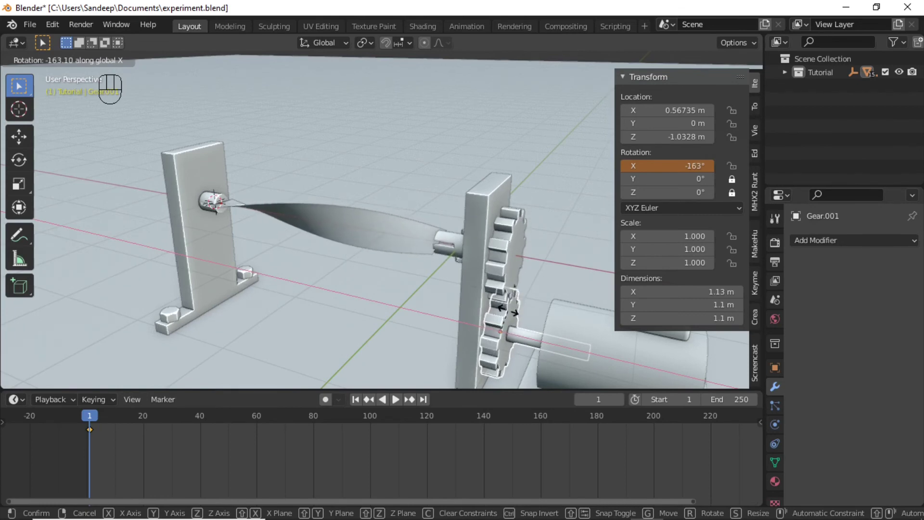
{"action": "key", "text": "Escape"}
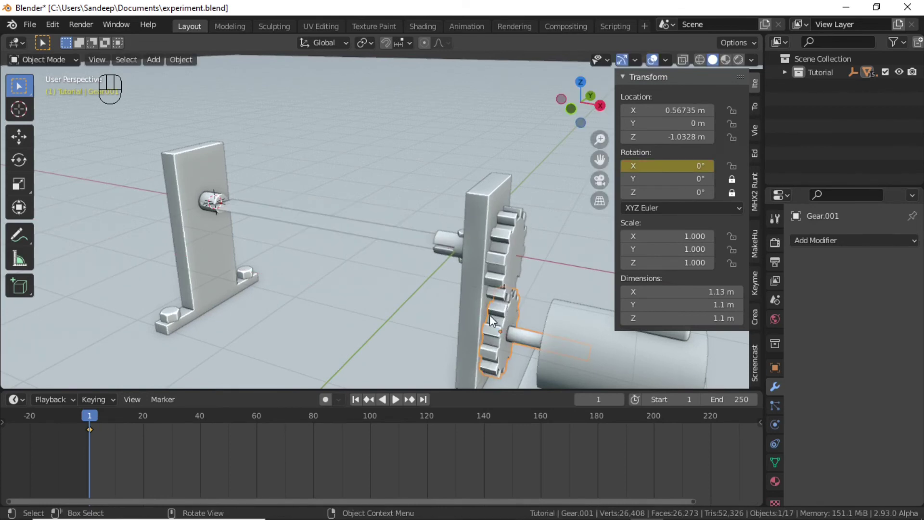
{"action": "key", "text": "r"}
{"action": "key", "text": "x"}
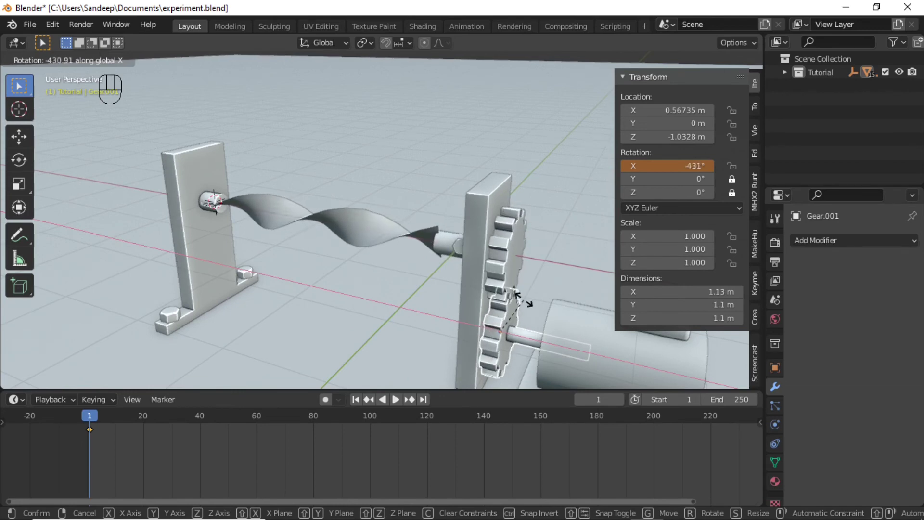
{"action": "key", "text": "Escape"}
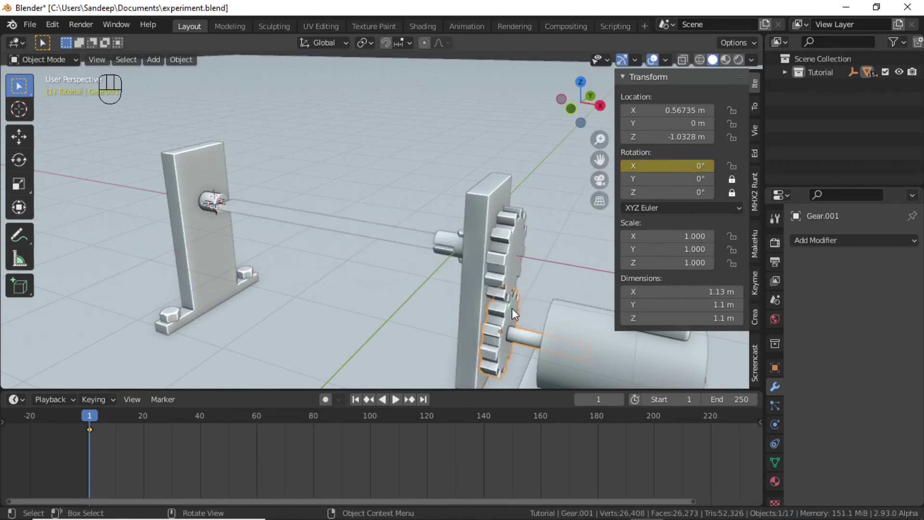
- Change the Screw angle driver's expression to -var + 0.0 to reverse the strip's twist direction
{"action": "left_click", "coordinate": [375, 240]}
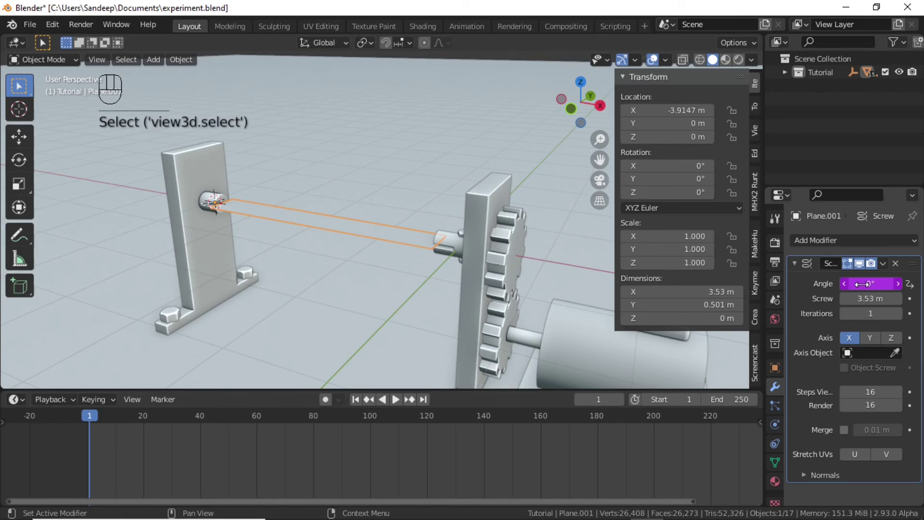
{"action": "right_click", "coordinate": [861, 283]}
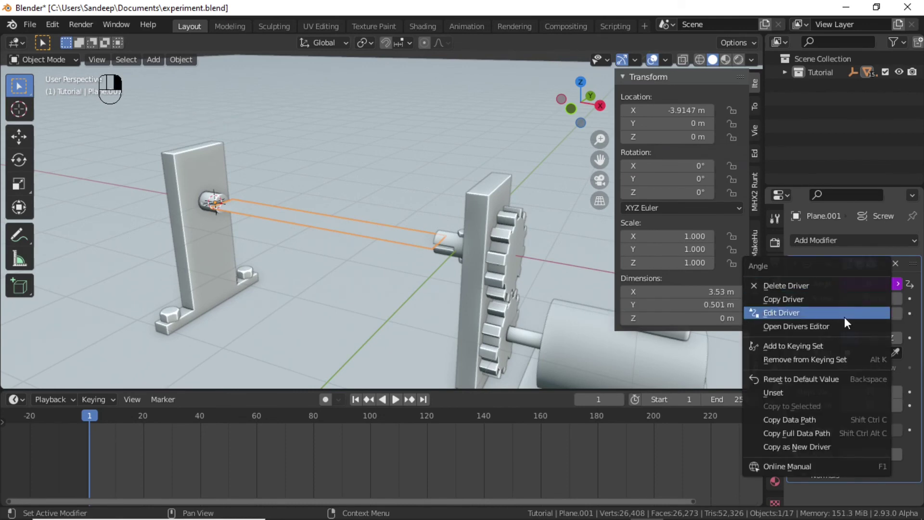
{"action": "left_click", "coordinate": [799, 314]}
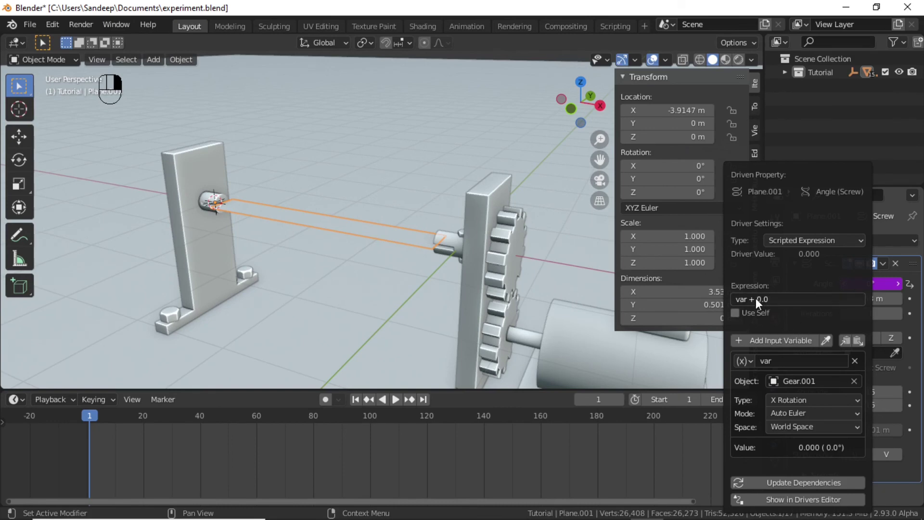
{"action": "left_click", "coordinate": [772, 296]}
{"action": "left_click", "coordinate": [777, 295]}
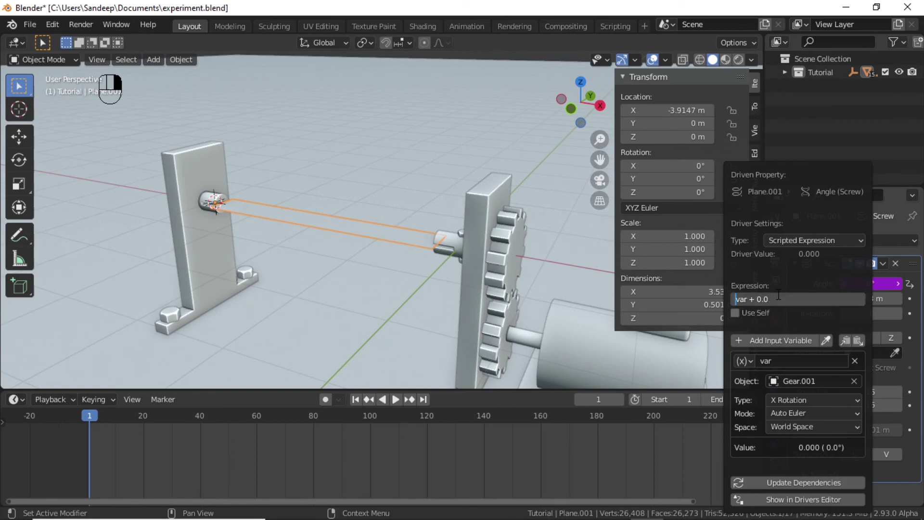
{"action": "type", "text": "-"}
{"action": "key", "text": "Return"}
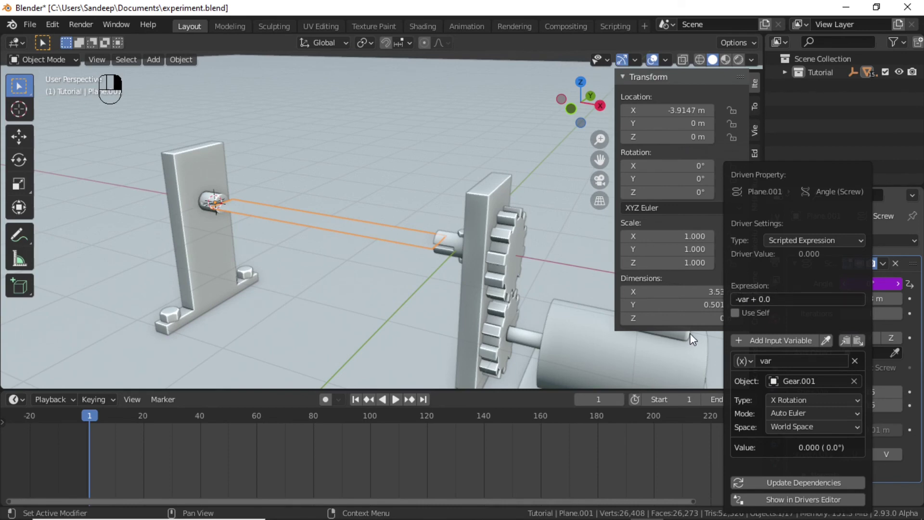
- Rotate the lower gear about -566° around X and examine the twisted strip's surface up close
{"action": "left_click", "coordinate": [502, 342]}
{"action": "key", "text": "r"}
{"action": "key", "text": "x"}
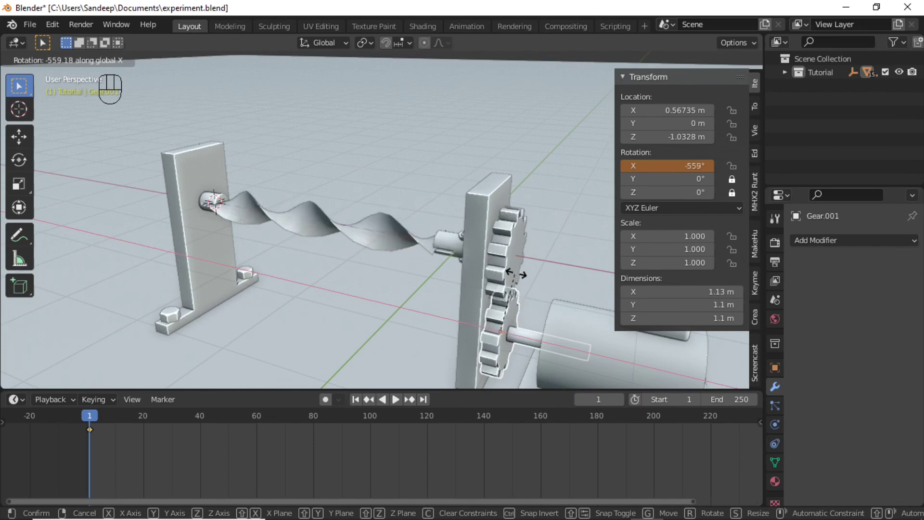
{"action": "left_click", "coordinate": [526, 278]}
{"action": "scroll", "coordinate": [481, 255], "scroll_direction": "up", "scroll_amount": 5}
{"action": "middle_click_drag", "start_coordinate": [371, 223], "coordinate": [277, 212]}
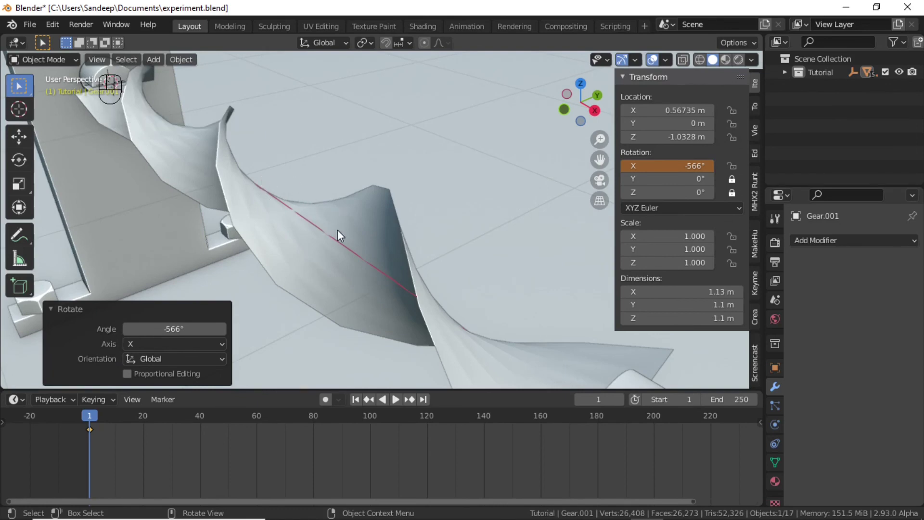
- Change the viewport and render step counts of the strip's Screw modifier together to smooth the twist
{"action": "left_click", "coordinate": [397, 239]}
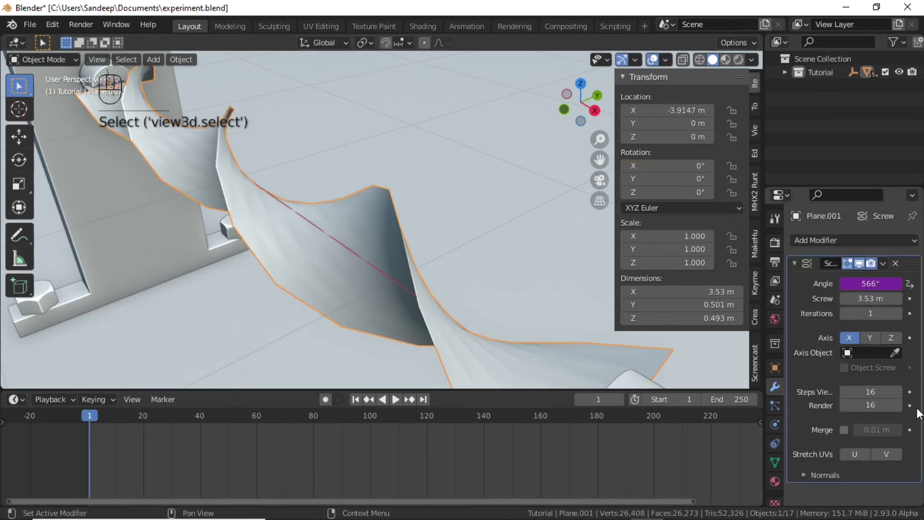
{"action": "left_click", "coordinate": [882, 391]}
{"action": "type", "text": "6"}
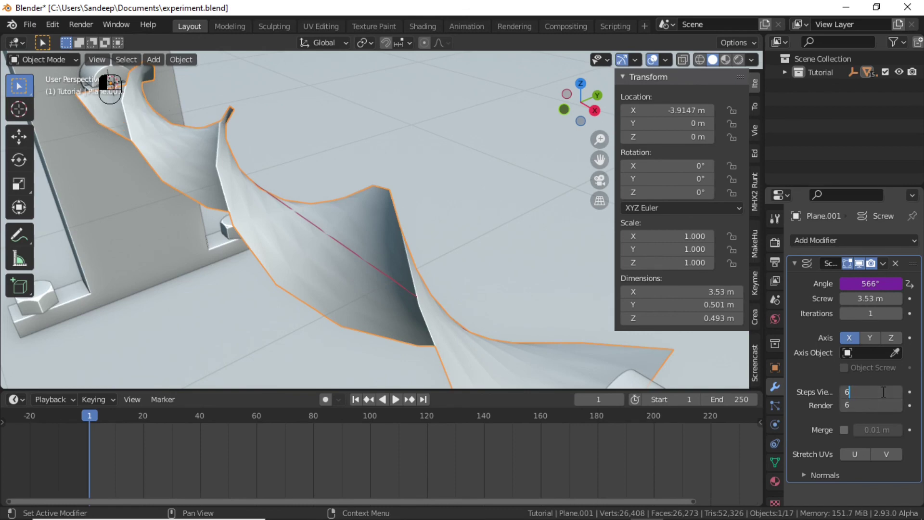
{"action": "key", "text": "Return"}
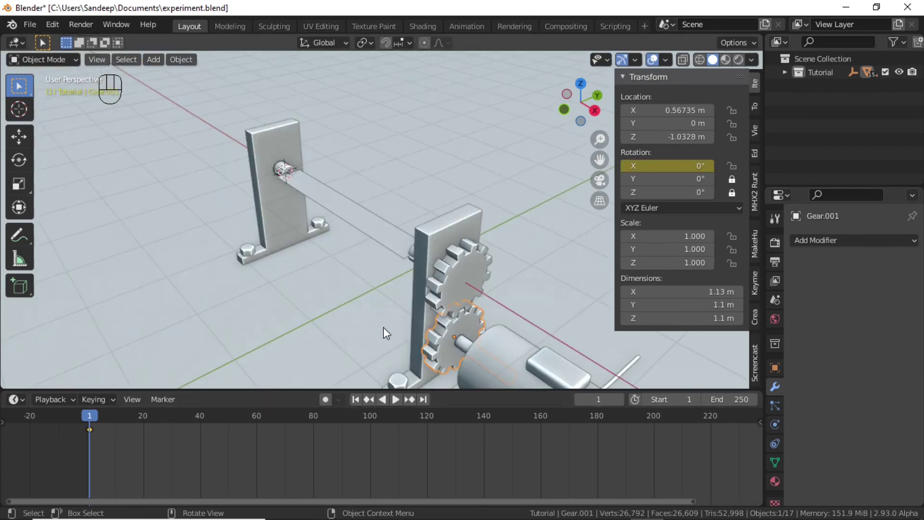
- Play the animation and examine how the strip twists between the two stands as the gears turn
{"action": "key", "text": "space"}
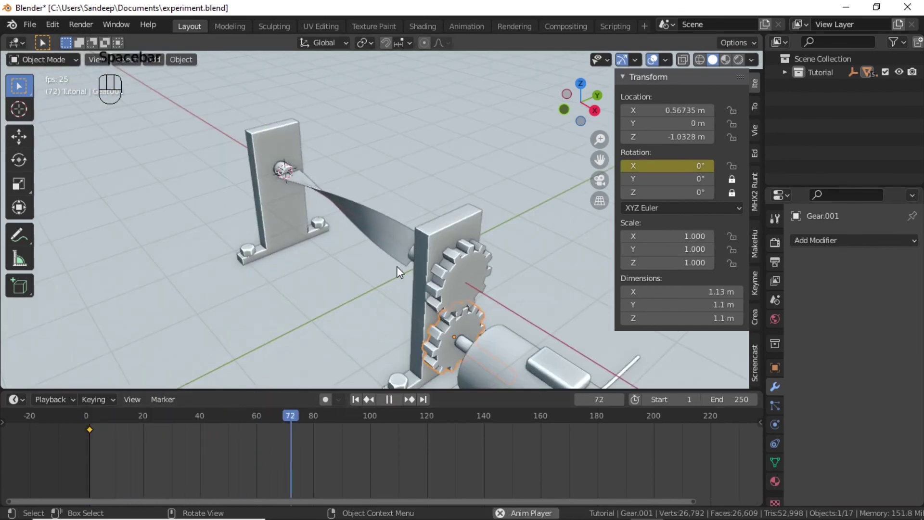
{"action": "scroll", "coordinate": [398, 268], "scroll_direction": "up", "scroll_amount": 3}
{"action": "middle_click_drag", "start_coordinate": [398, 268], "coordinate": [450, 262]}
{"action": "scroll", "coordinate": [450, 261], "scroll_direction": "down", "scroll_amount": 3}
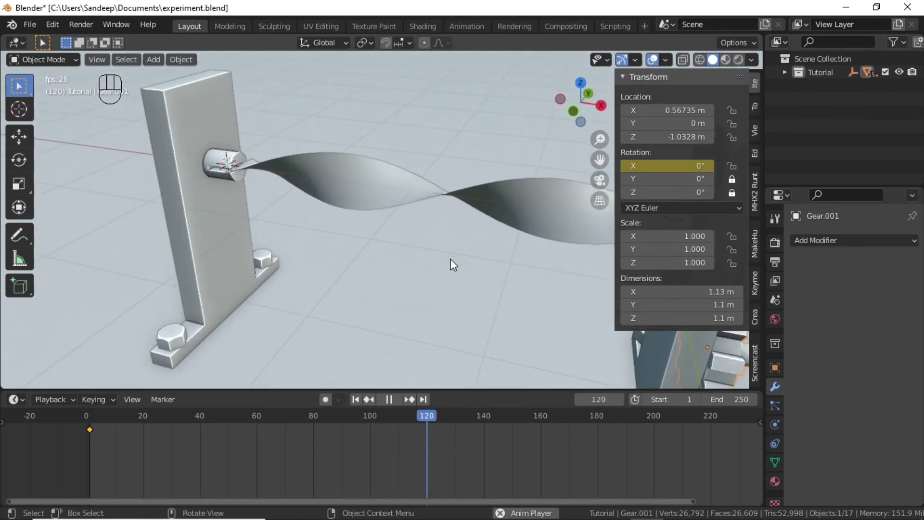
{"action": "scroll", "coordinate": [460, 252], "scroll_direction": "down", "scroll_amount": 2}
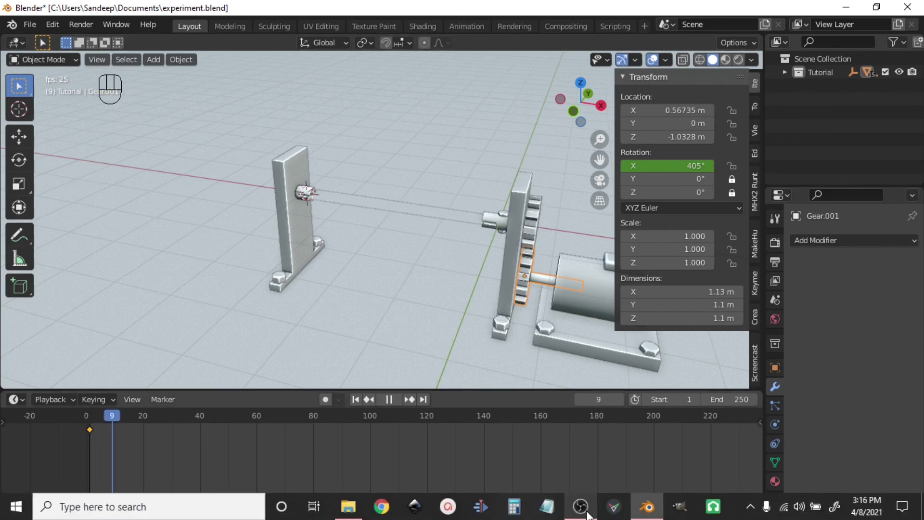
{"action": "left_click", "coordinate": [591, 514]}
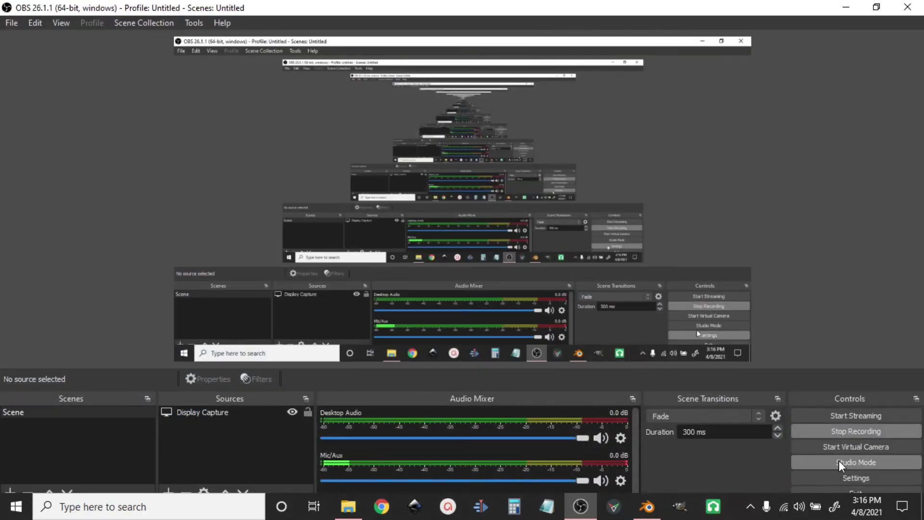